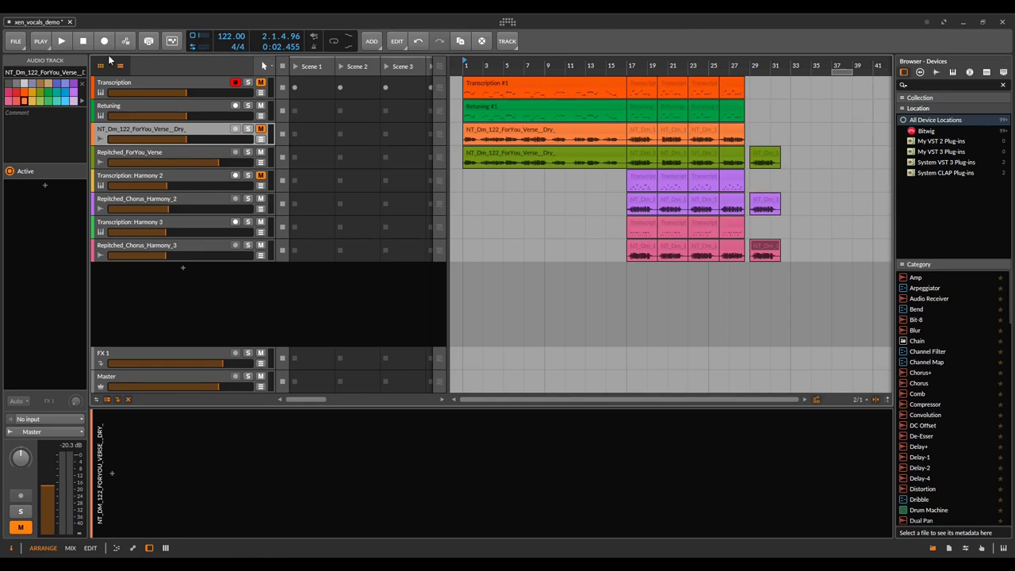
Create a new empty project and activate the audio engine
click(14, 43)
click(24, 59)
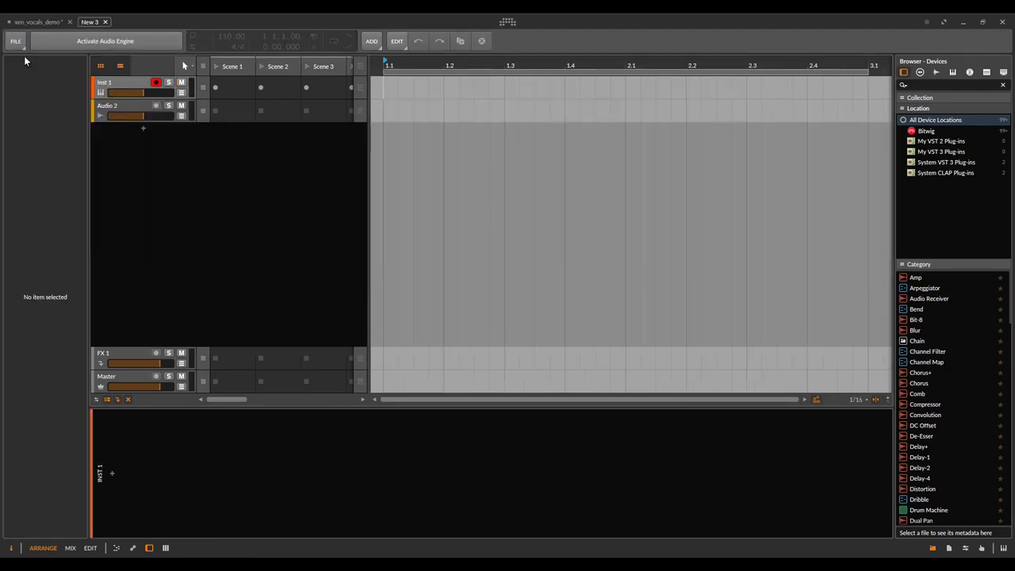
click(151, 40)
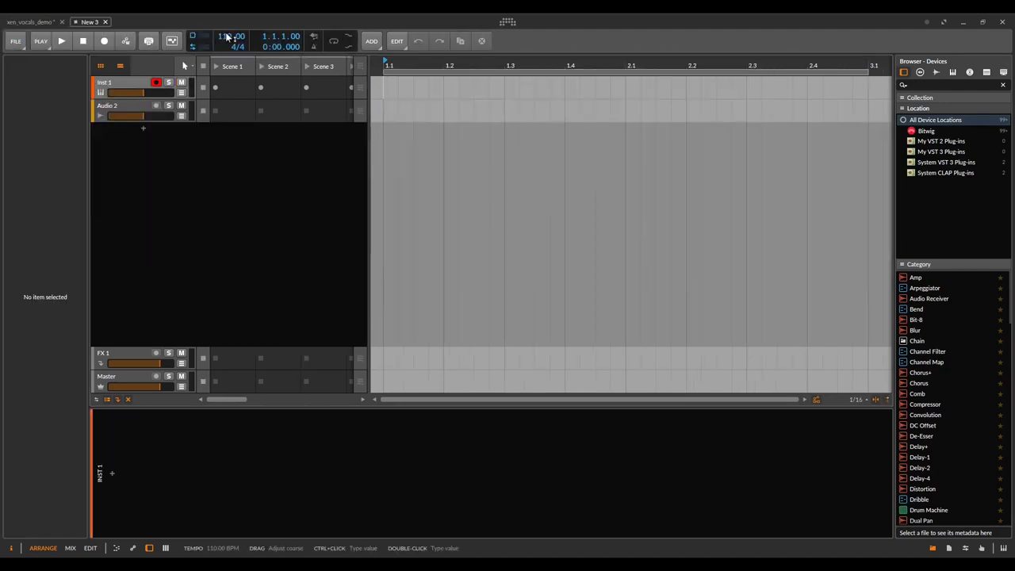
Set the project tempo to 120 BPM
double_click(228, 37)
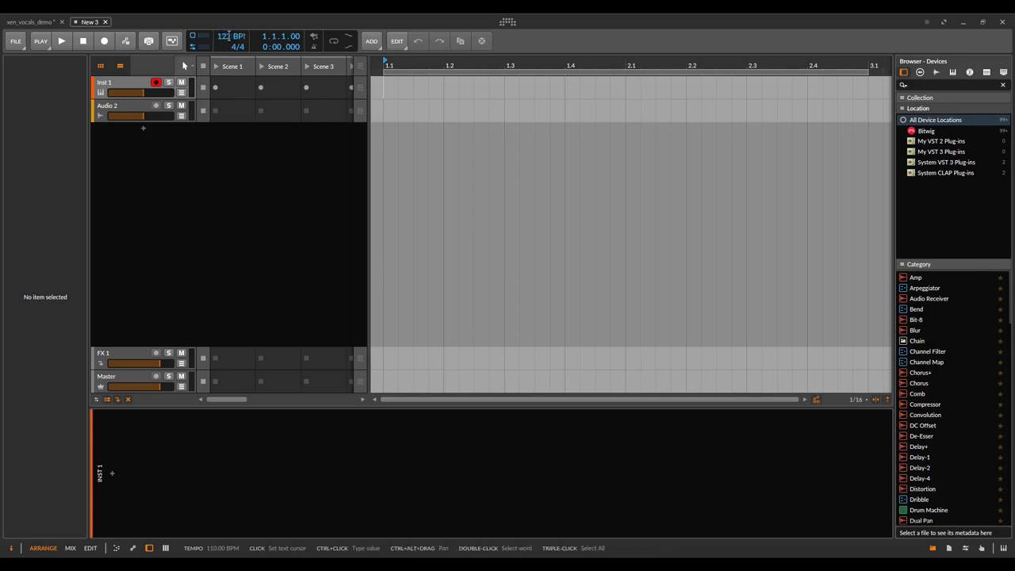
text(120)
key(Return)
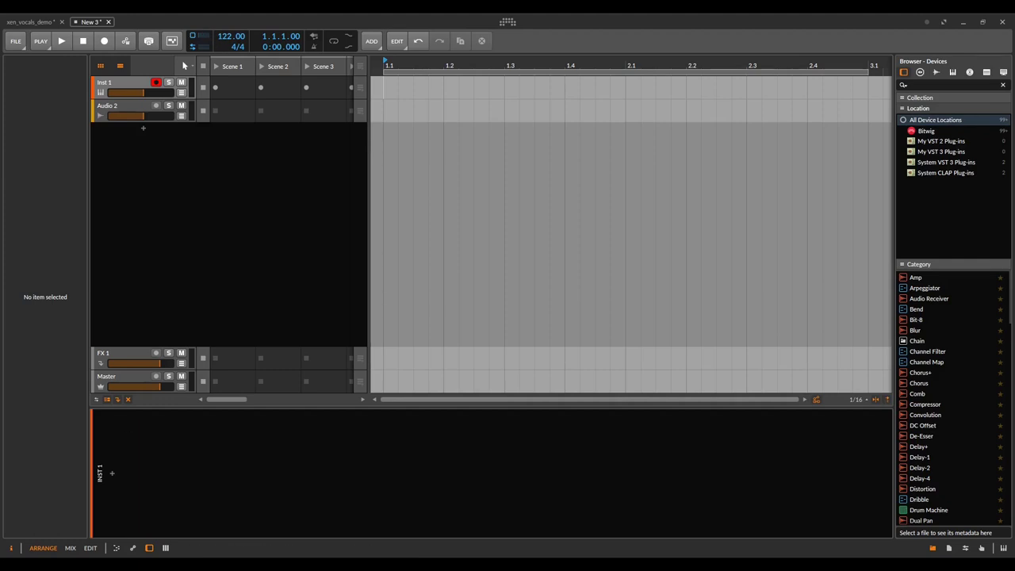
Drop the dry verse vocal NT_Dm_122_ForYou_Verse_Dry on the audio track at bar 1 and play it through
drag(528, 302, 386, 103)
drag(448, 63, 419, 111)
click(410, 105)
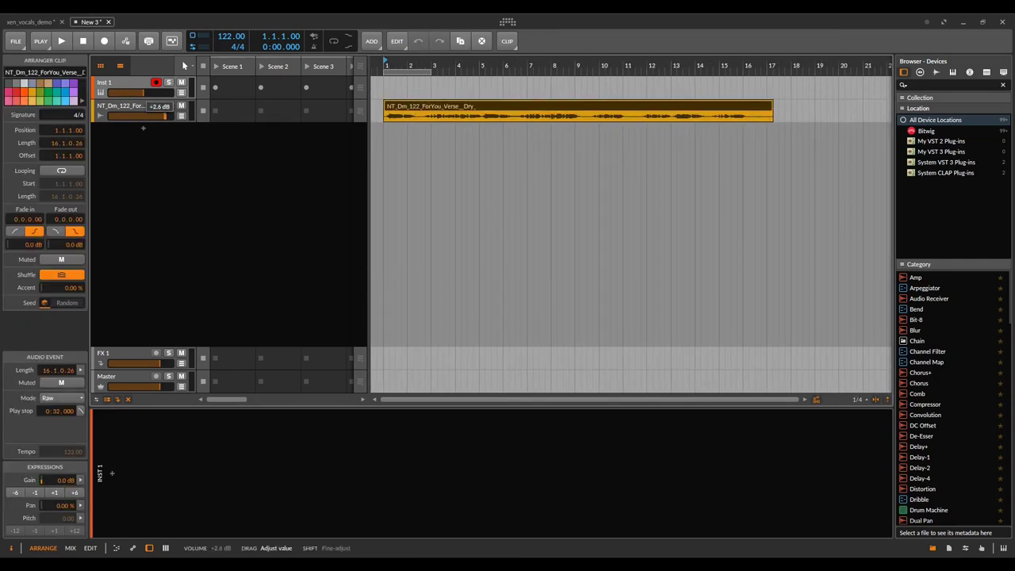
key(space)
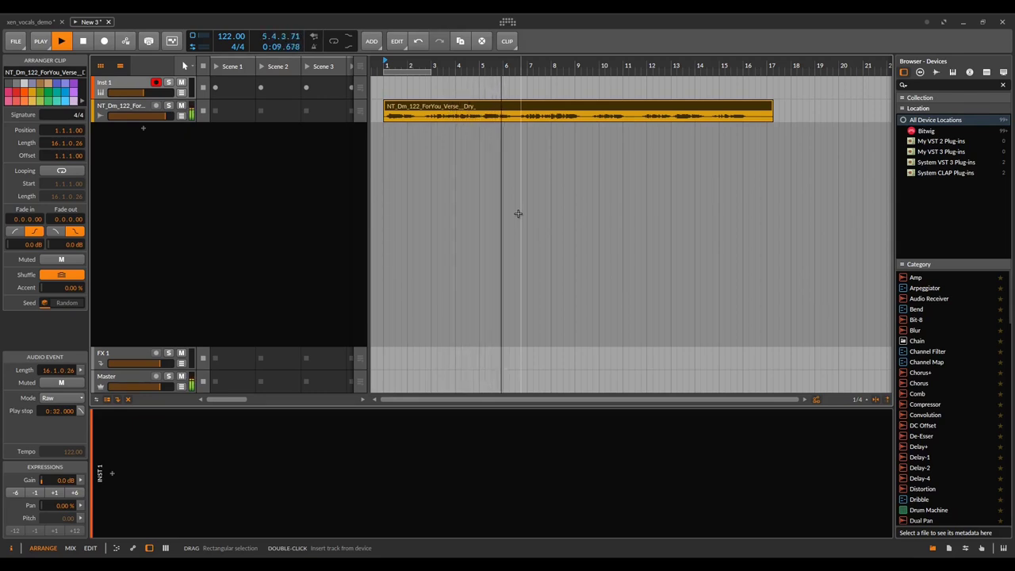
key(space)
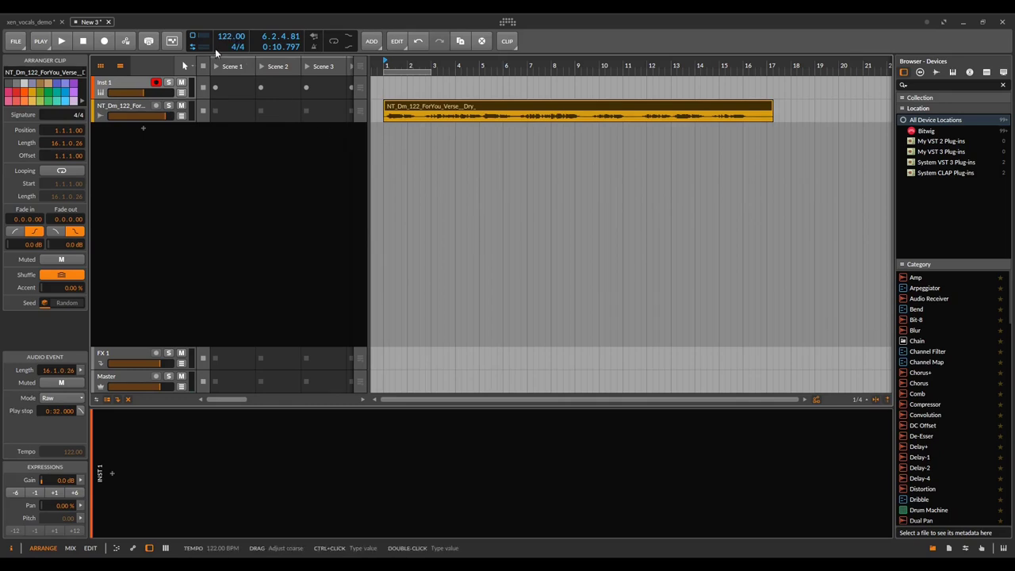
Rewind to the start and switch the vocal clip's stretching mode to Elastique Solo
key(Home)
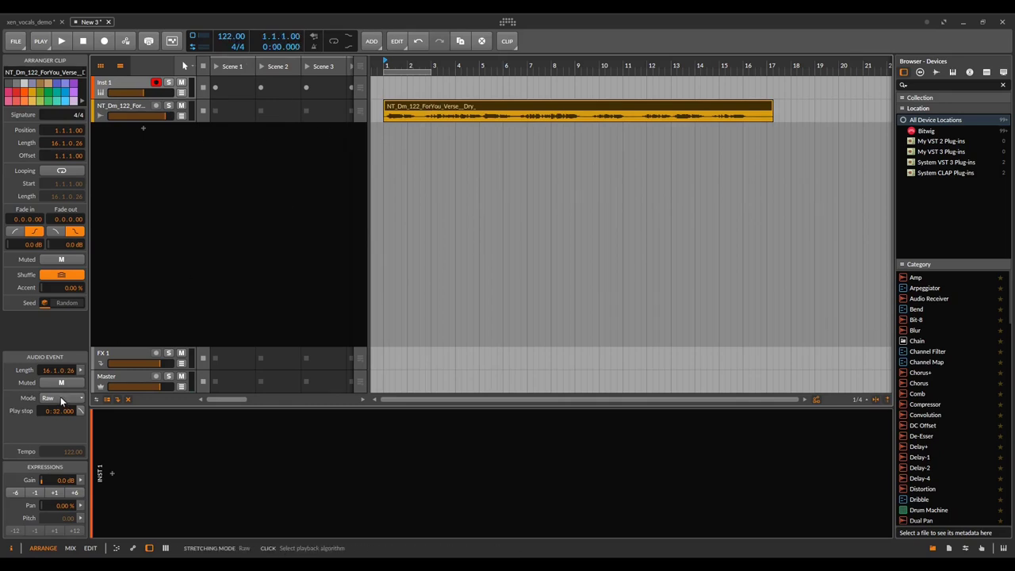
click(61, 398)
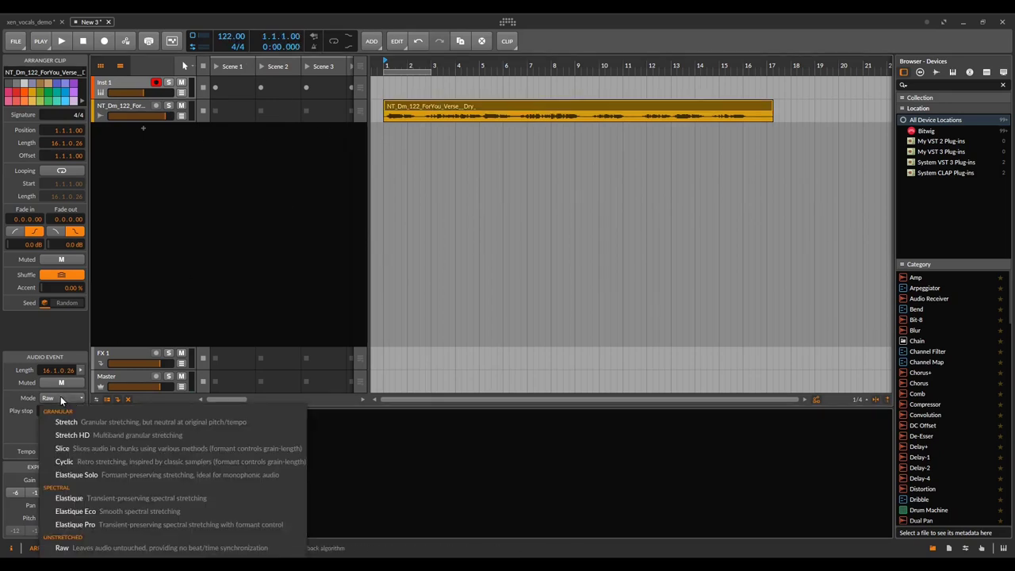
click(117, 476)
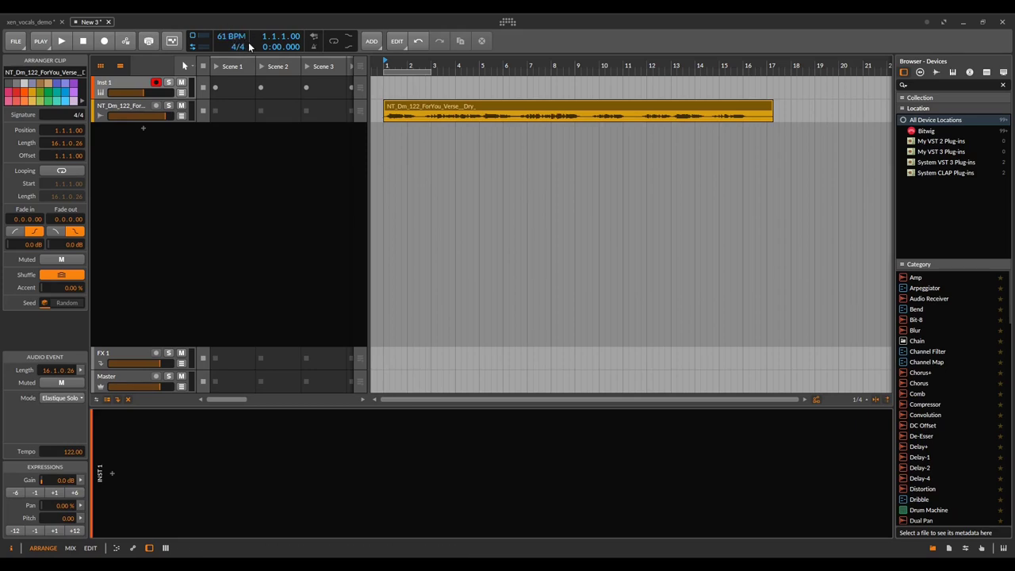
Search 'POL' and load a Poly Grid synth onto the instrument track
click(115, 477)
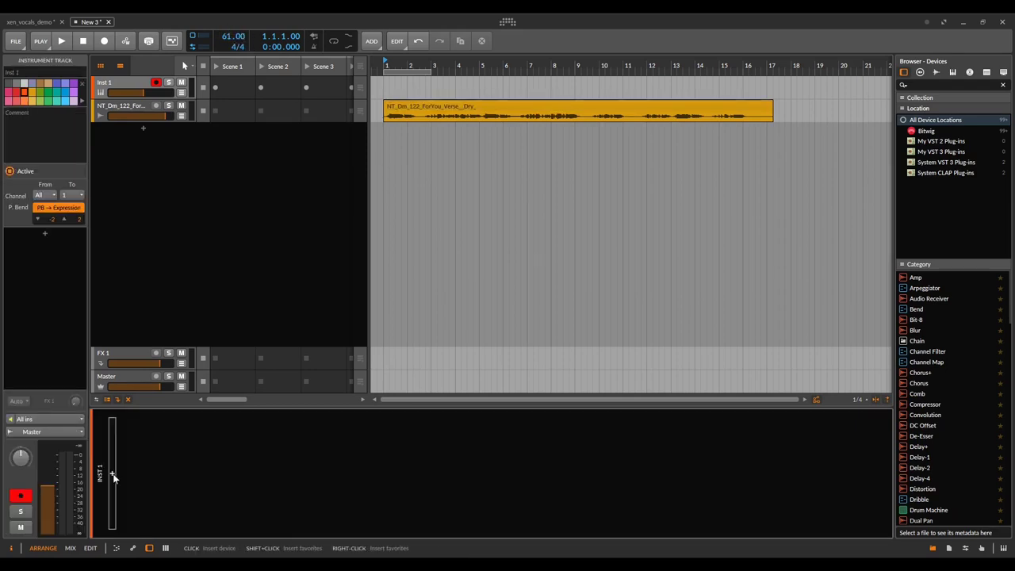
click(113, 474)
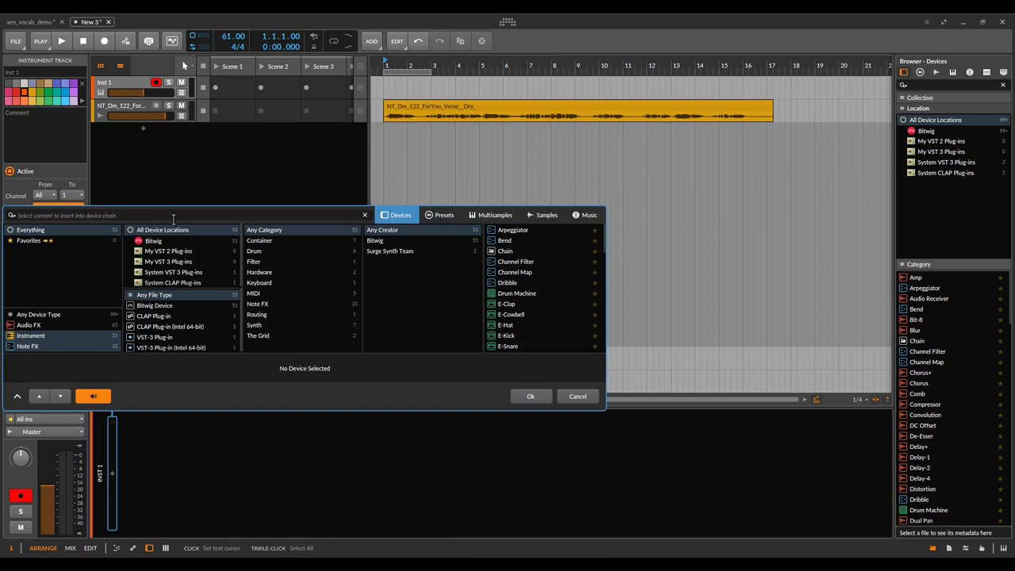
text(POL)
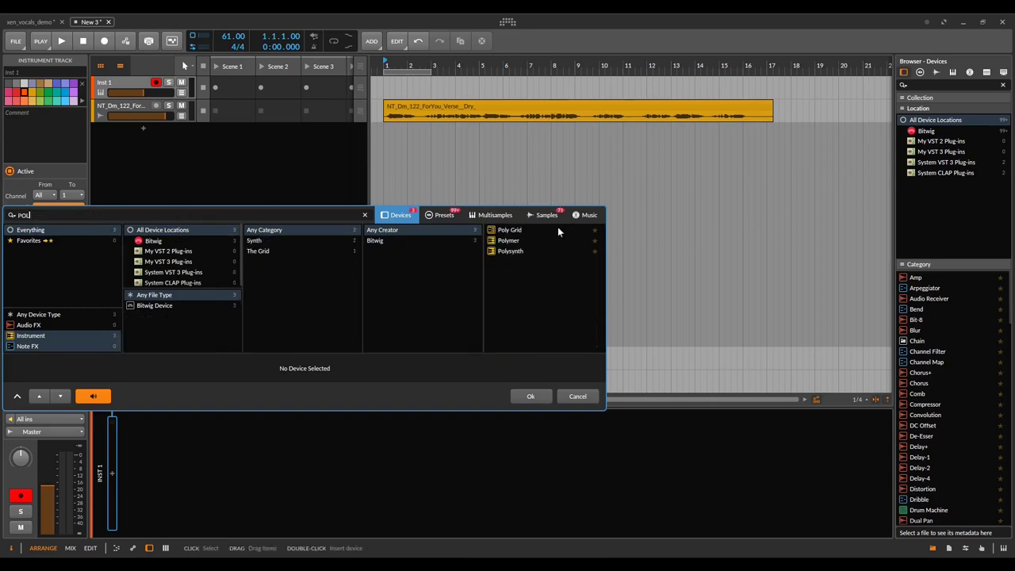
double_click(547, 230)
Replace the Poly Grid oscillator with Phase-1, adjust its feedback, and set glide to about 28 ms
click(195, 438)
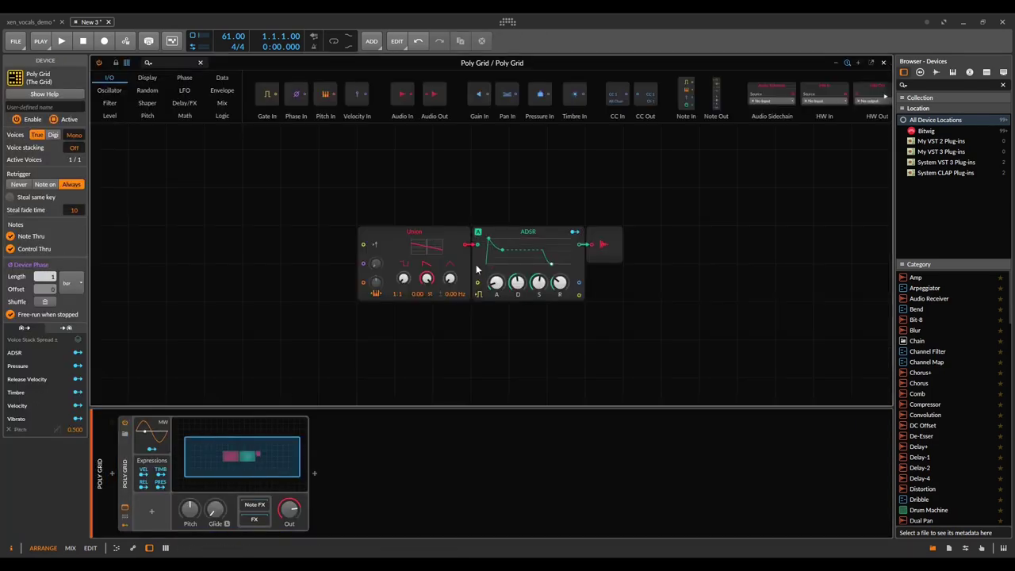
right_click(426, 231)
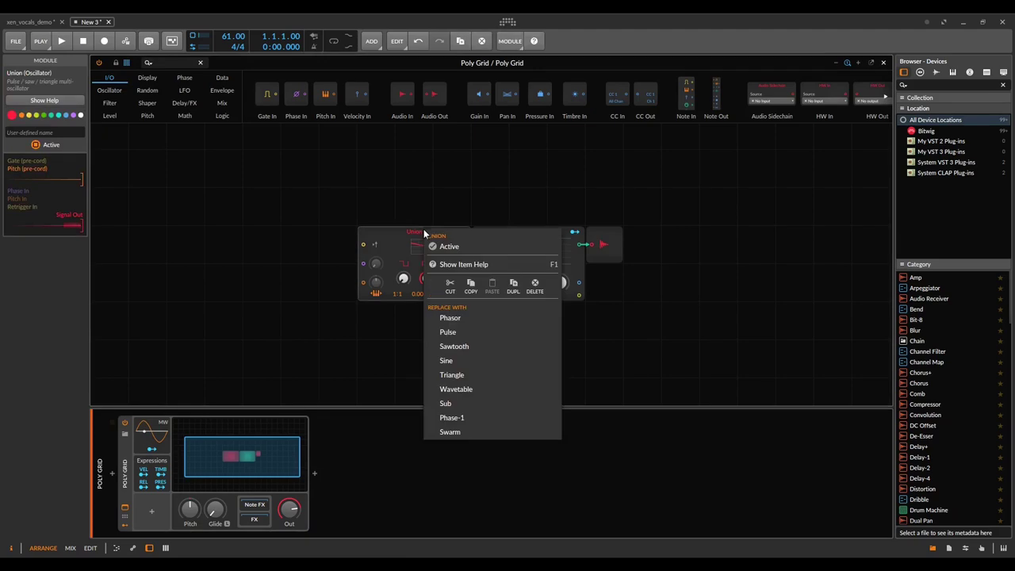
click(468, 418)
drag(451, 264, 451, 260)
click(572, 479)
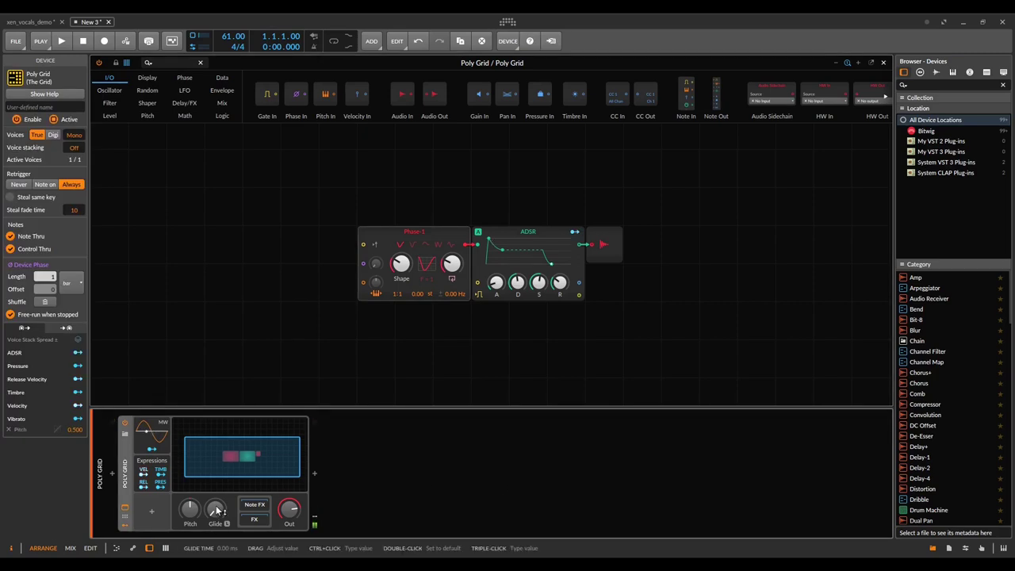
drag(212, 519, 212, 514)
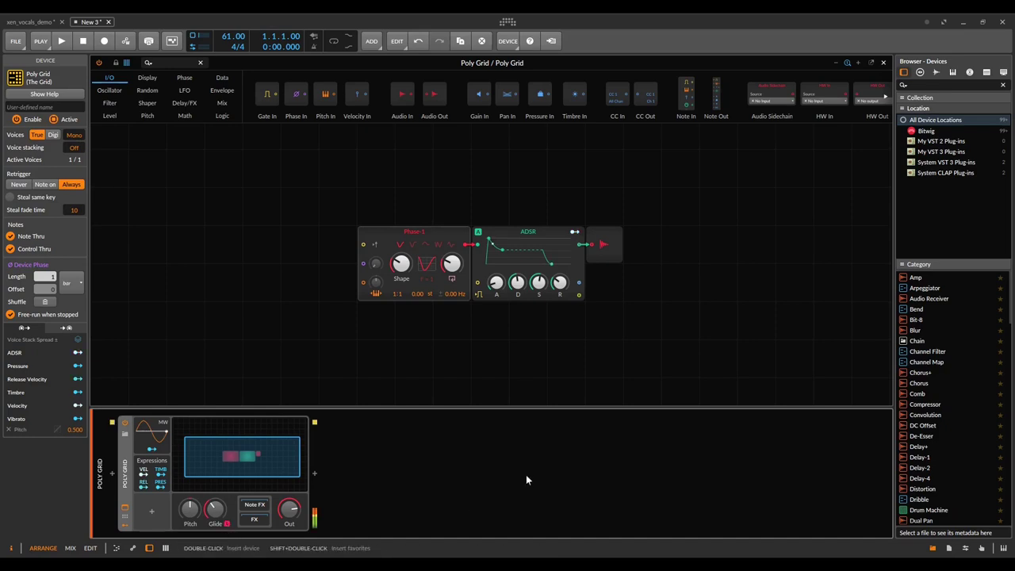
Create a Poly Grid clip stretching to about bar 17 and open its notes for editing
click(879, 62)
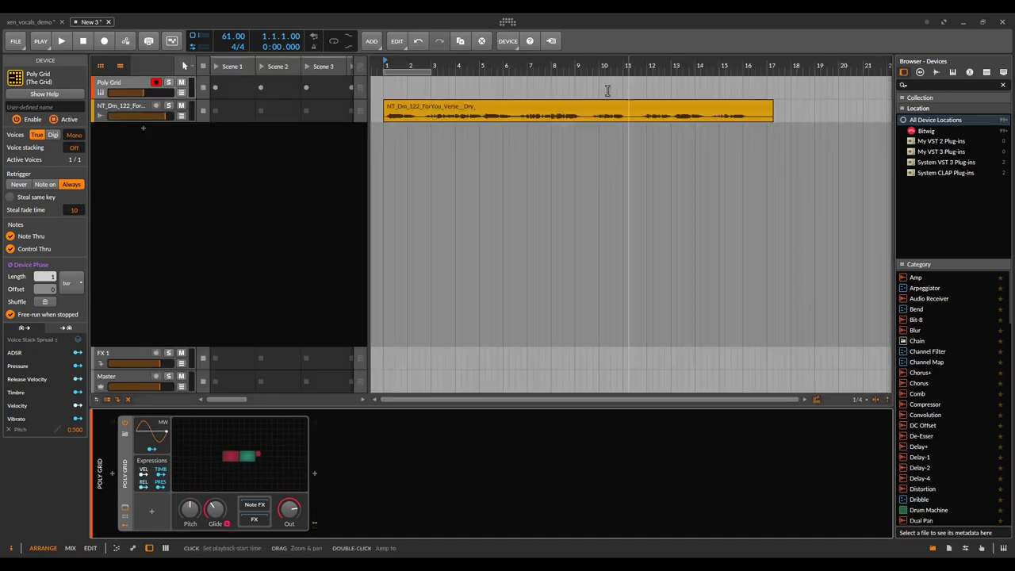
click(388, 79)
double_click(388, 81)
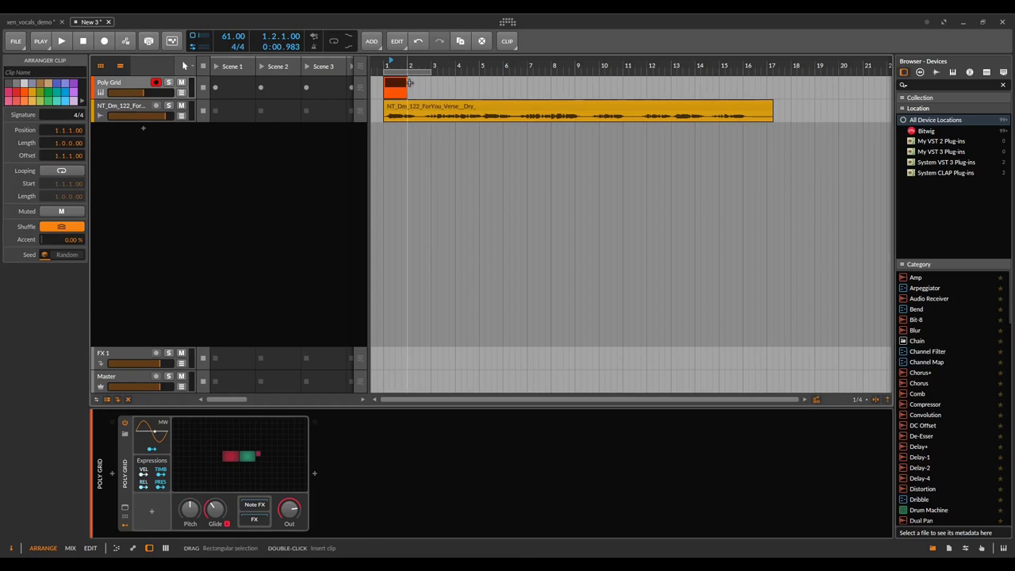
drag(408, 82, 768, 80)
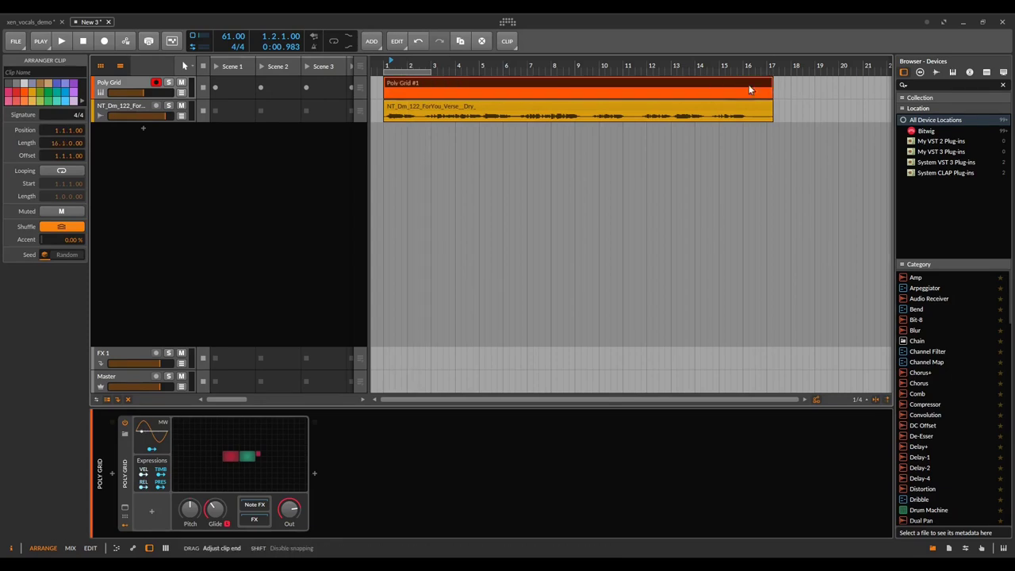
click(92, 547)
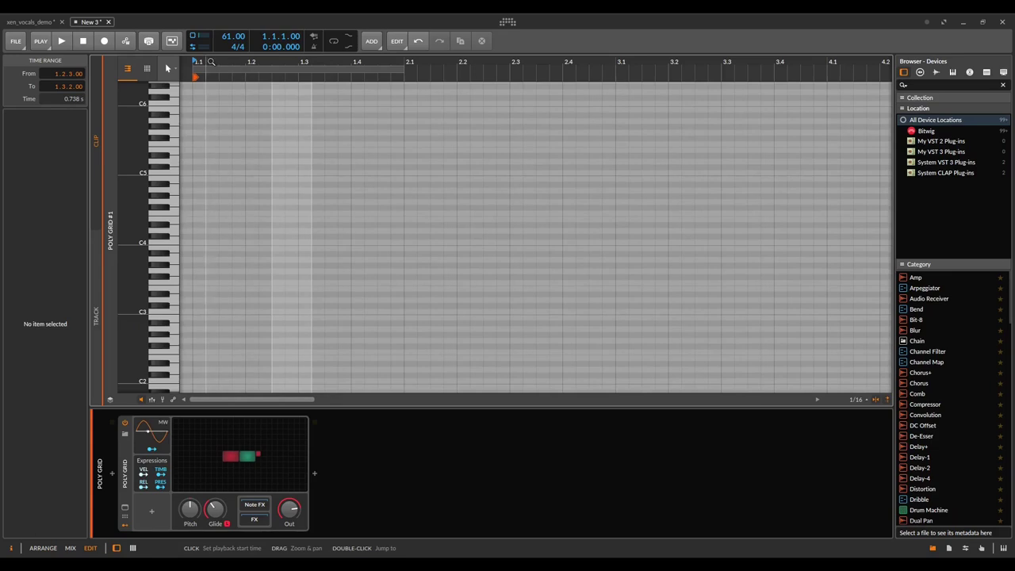
key(space)
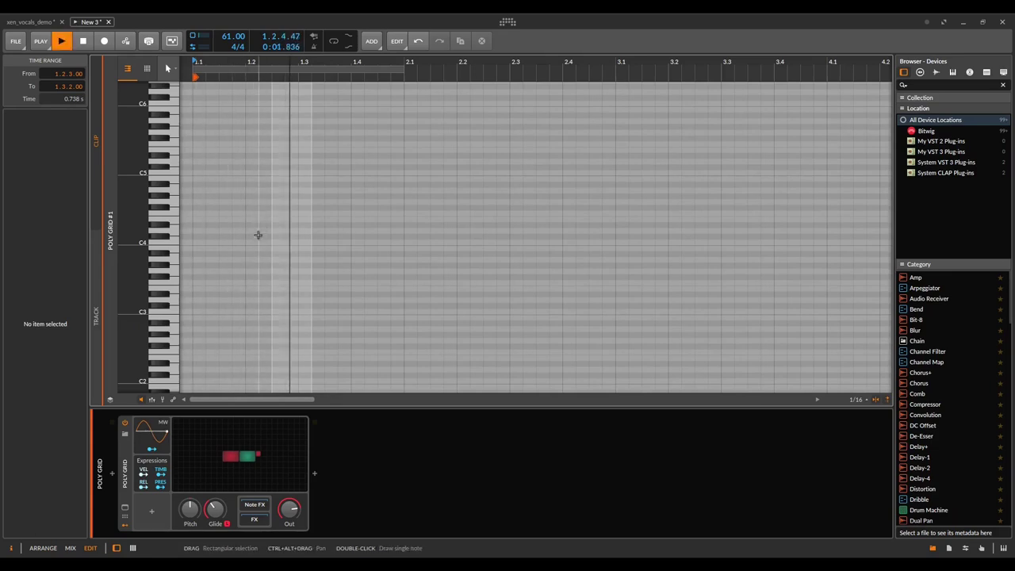
Draw the opening A3, A#3 and A3 notes around bar 1.2, lengthening the A#3 to one beat
double_click(260, 260)
double_click(267, 278)
drag(268, 261, 280, 259)
key(space)
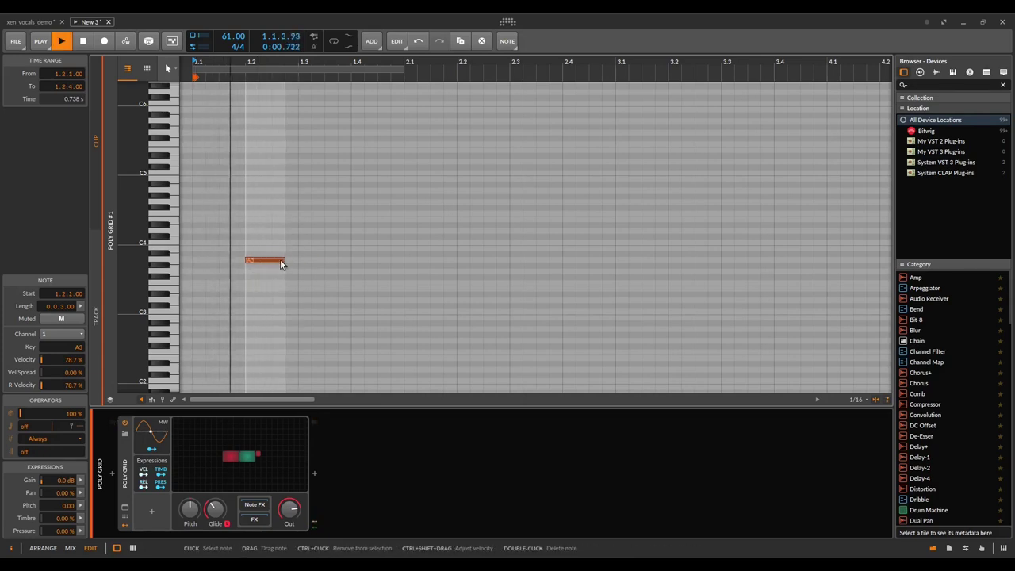
key(space)
double_click(287, 253)
key(space)
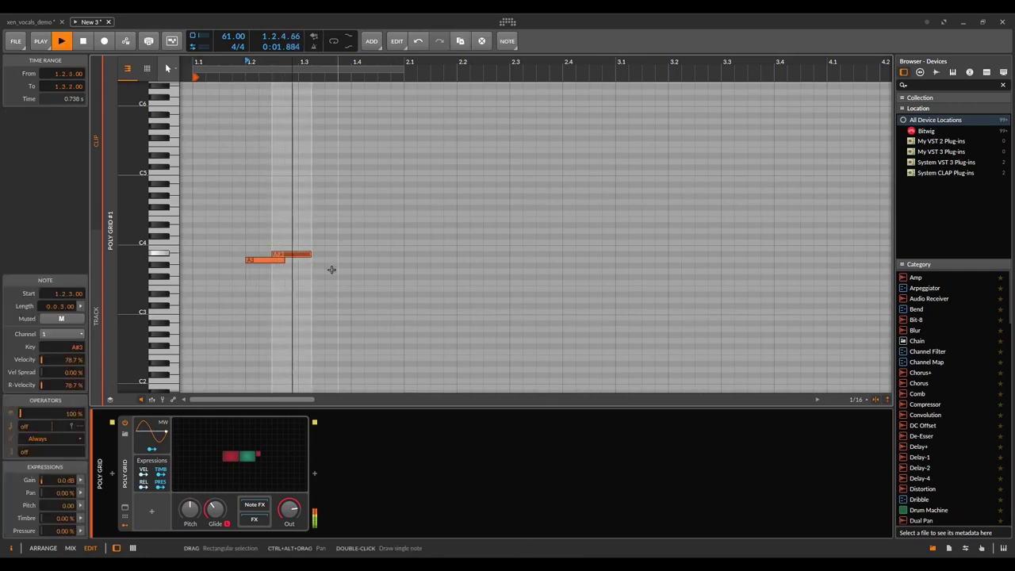
double_click(320, 259)
key(space)
mouse_move(320, 253)
mouse_down()
mouse_move(354, 261)
mouse_move(337, 254)
mouse_up()
key(space)
key(space)
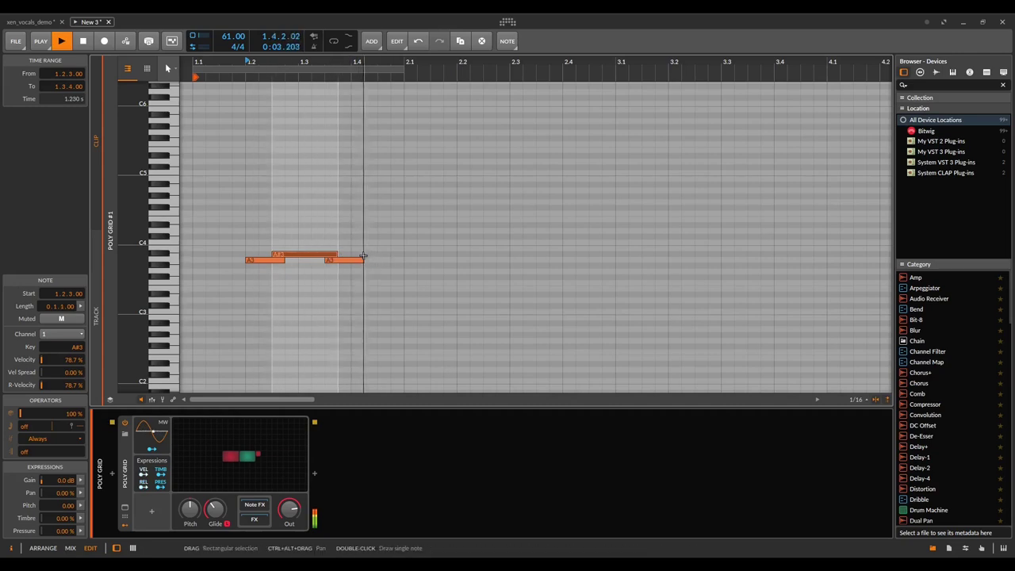
key(space)
Add an A#3 at 1.4.1, a G3 at 1.4.3 lengthened to 2.1.4, and an A3 at 2.1.3
double_click(390, 254)
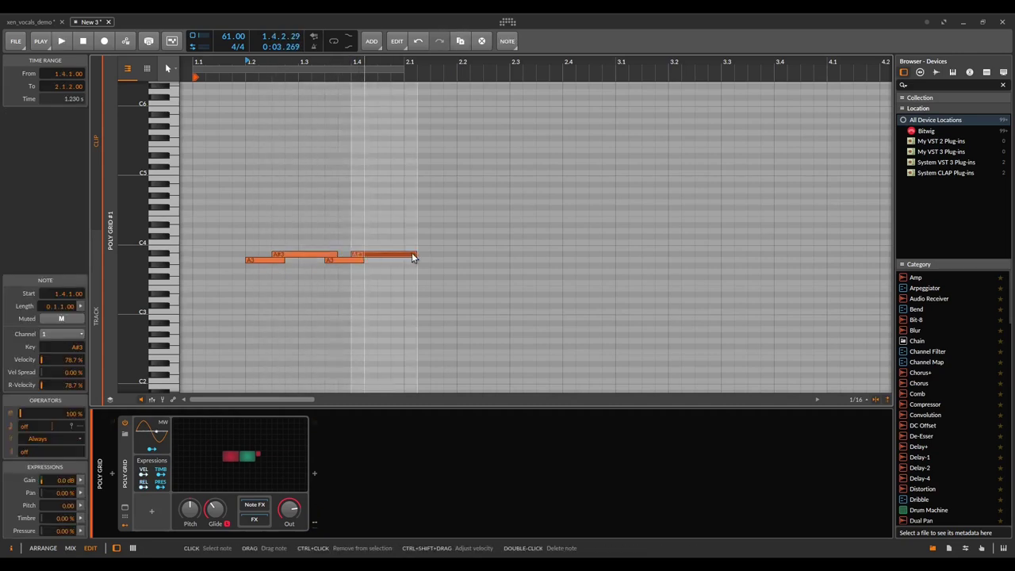
drag(413, 255, 377, 255)
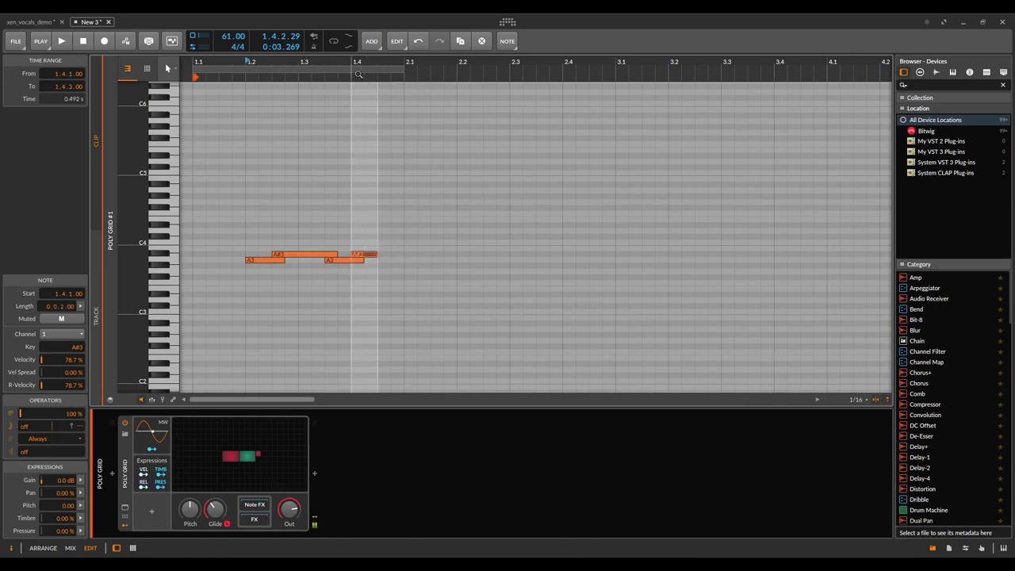
click(380, 277)
double_click(390, 277)
drag(390, 276, 430, 271)
key(space)
key(space)
double_click(435, 262)
drag(429, 272, 443, 271)
Shorten the A3 note by one sixteenth and audition the phrase
click(380, 76)
key(space)
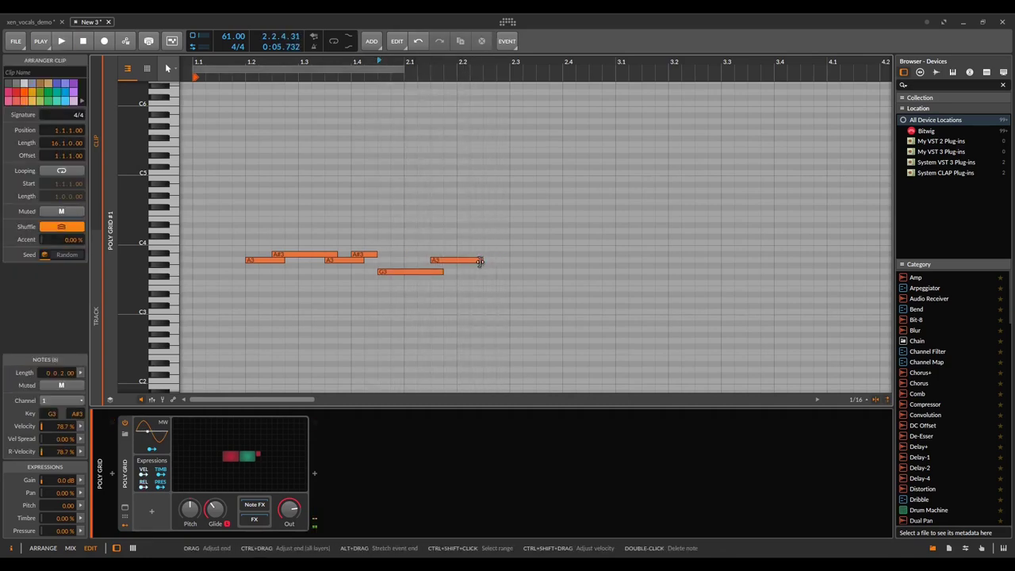
drag(480, 261, 470, 261)
key(space)
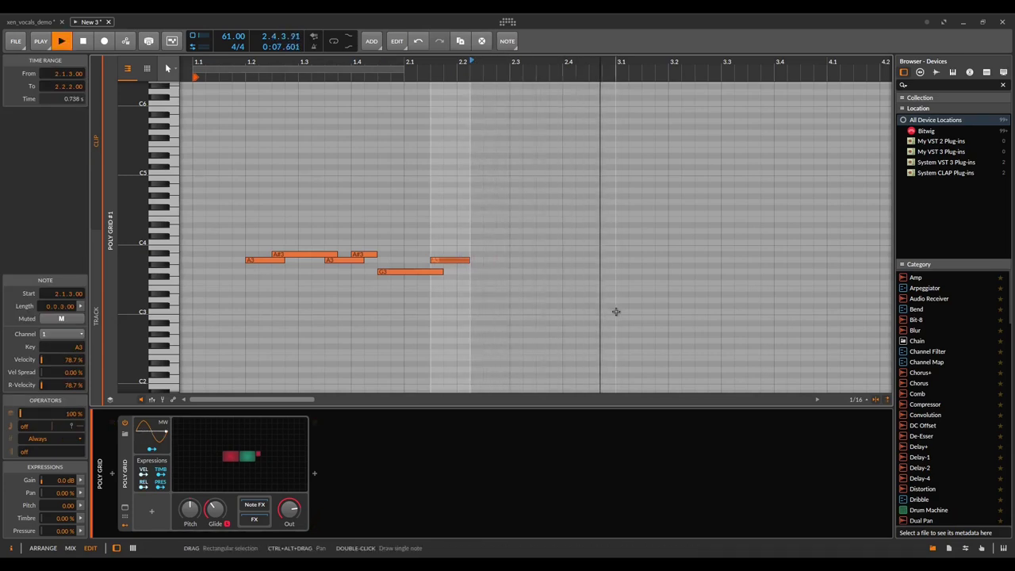
Draw a short G3 at the start of bar 3, then notes at 3.1.3, 3.2.1 and 3.2.3
double_click(625, 273)
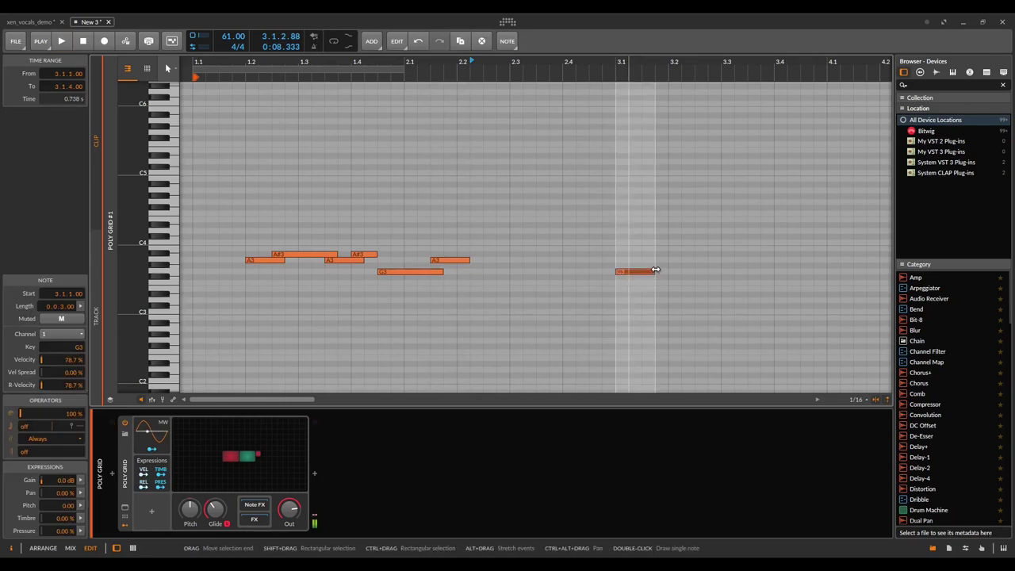
click(633, 97)
key(space)
key(space)
drag(652, 273, 643, 273)
click(648, 252)
double_click(647, 253)
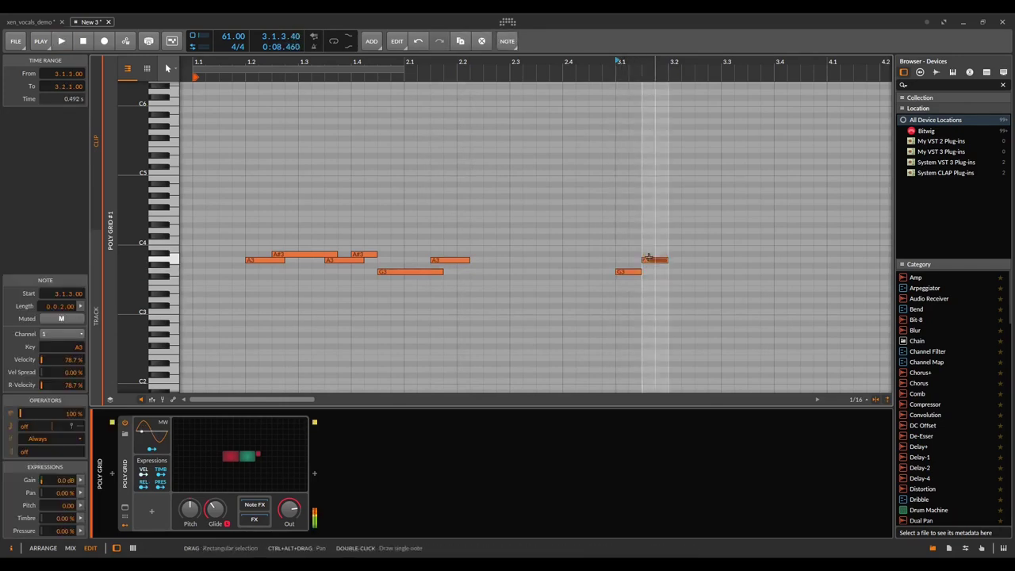
key(space)
key(space)
double_click(680, 261)
double_click(708, 260)
key(space)
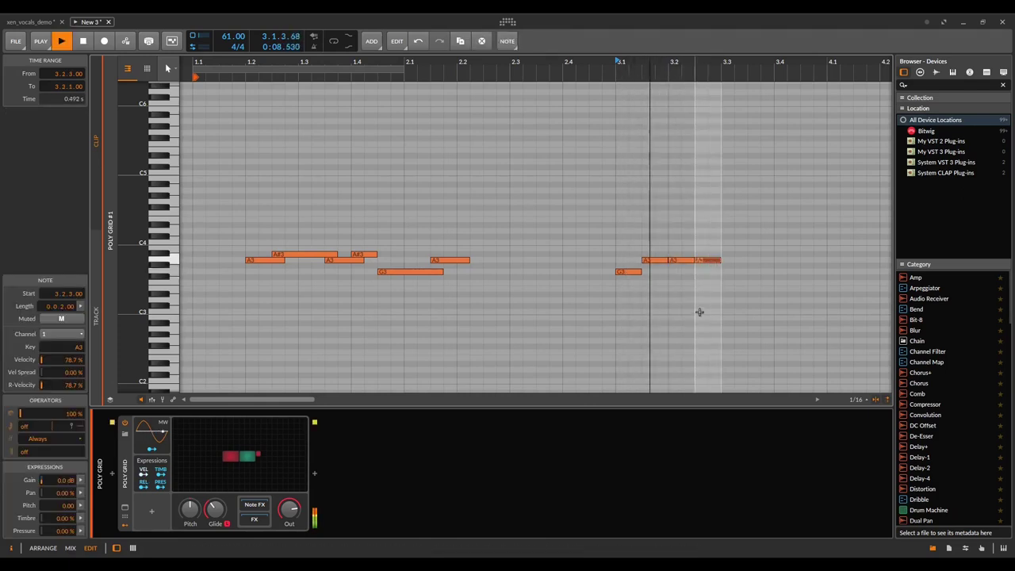
key(space)
Add an A3 at 3.3, then two D3 notes with the second at 3.4.1, and play back bar 3
double_click(730, 260)
double_click(758, 307)
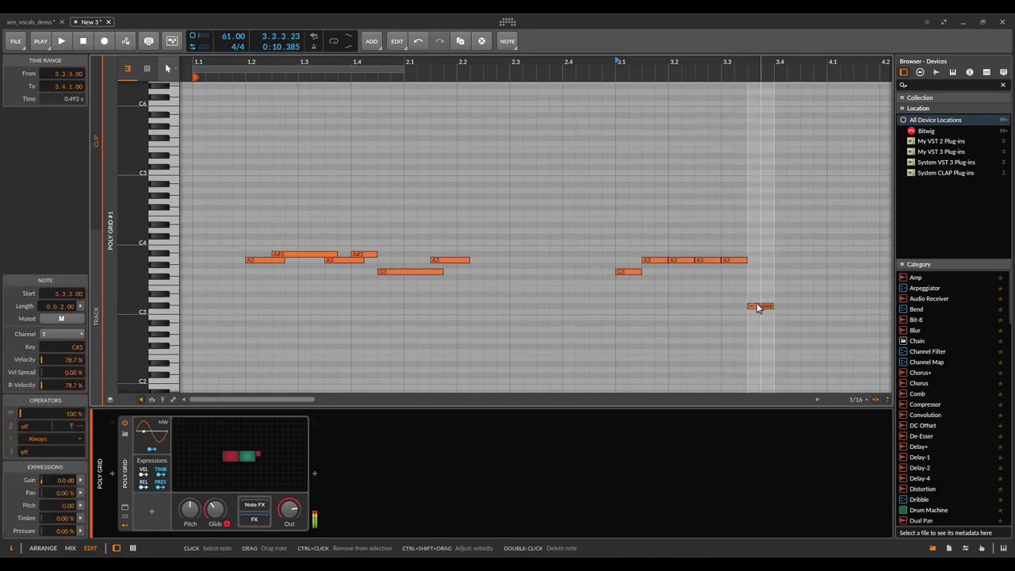
click(774, 171)
key(space)
key(space)
drag(755, 307, 758, 300)
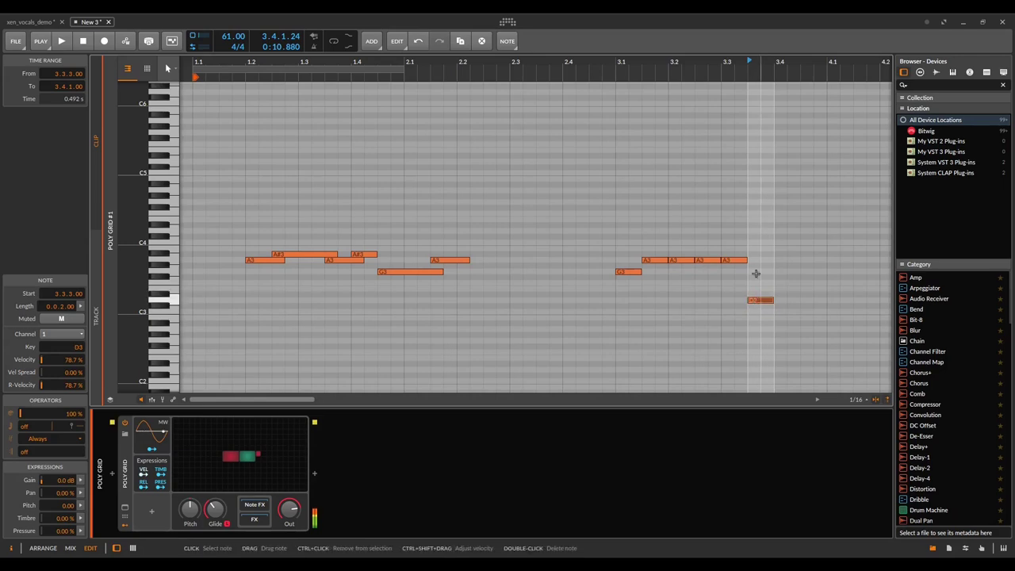
key(space)
key(space)
drag(772, 300, 784, 300)
key(space)
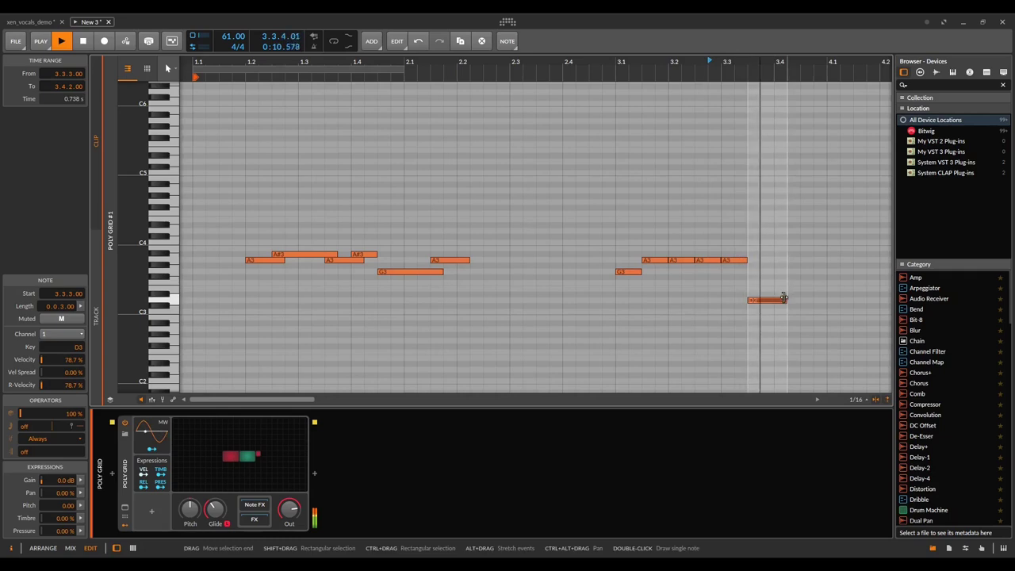
key(space)
mouse_move(784, 300)
mouse_down()
mouse_move(775, 299)
mouse_move(825, 300)
mouse_up()
click(790, 302)
double_click(789, 301)
key(space)
drag(749, 61, 383, 68)
Draw a G3 at bar 4 ending at 4.1.3, then A3 notes at 4.1.3, 4.2 and 4.2.3
key(space)
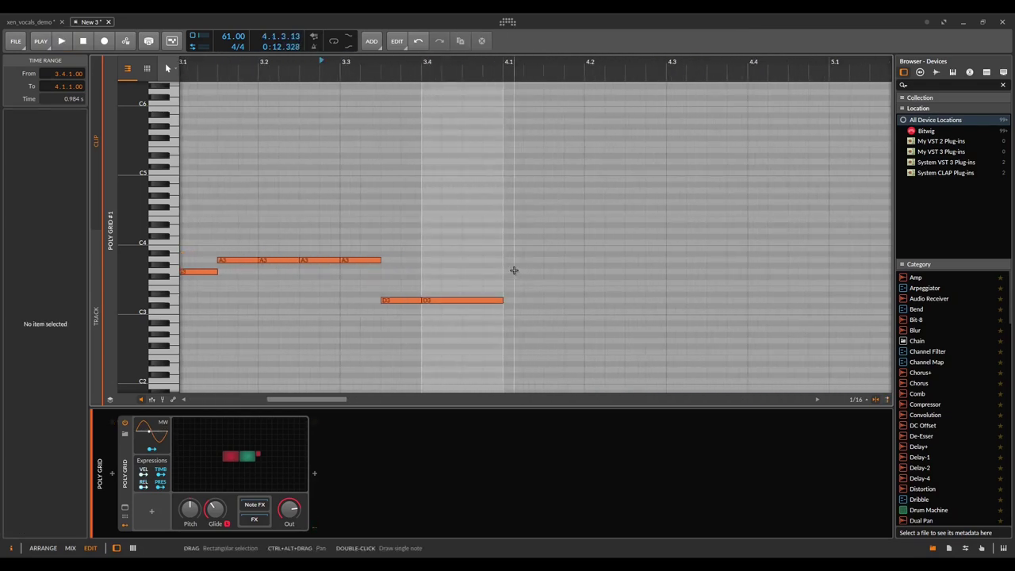
double_click(514, 272)
drag(586, 271, 543, 271)
double_click(560, 260)
key(space)
key(space)
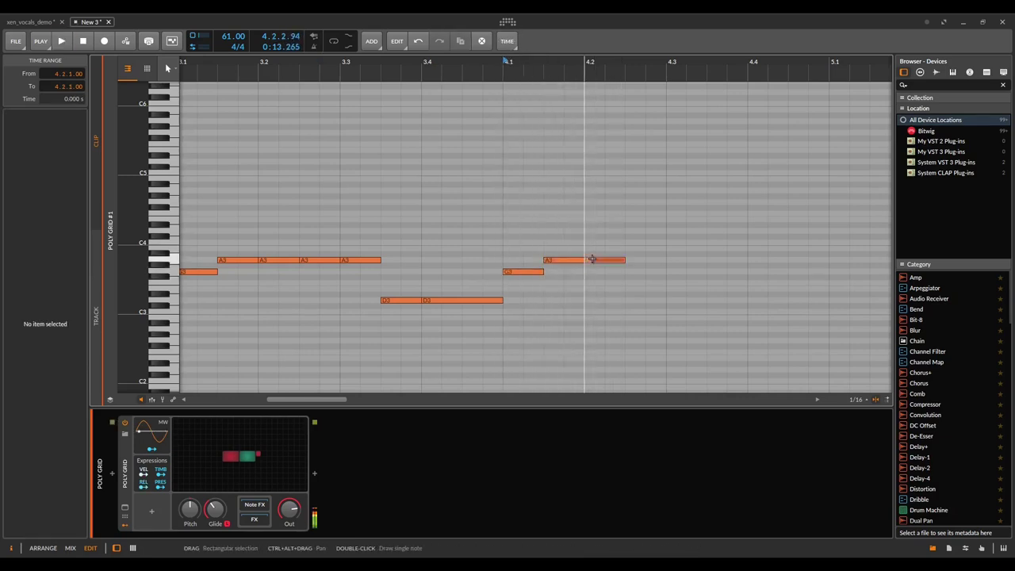
double_click(596, 261)
double_click(636, 260)
key(space)
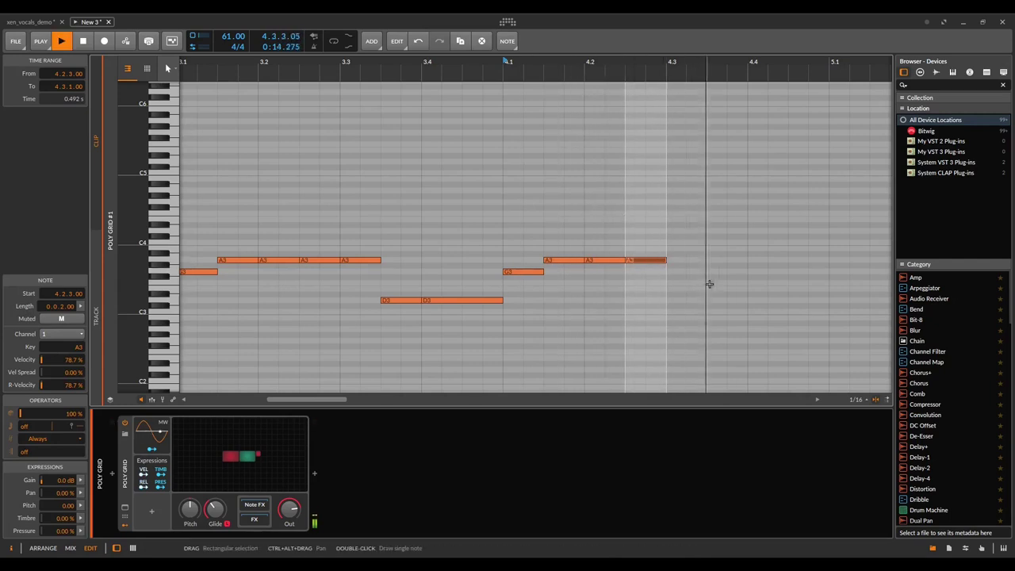
key(space)
Add an A3 at 4.3, an F3 at 4.3.3, and an F3 at 4.4.1 extended to 5.1
double_click(681, 261)
double_click(723, 287)
click(710, 75)
key(space)
key(space)
drag(722, 292, 724, 284)
key(space)
key(space)
double_click(760, 284)
drag(787, 284, 830, 283)
key(space)
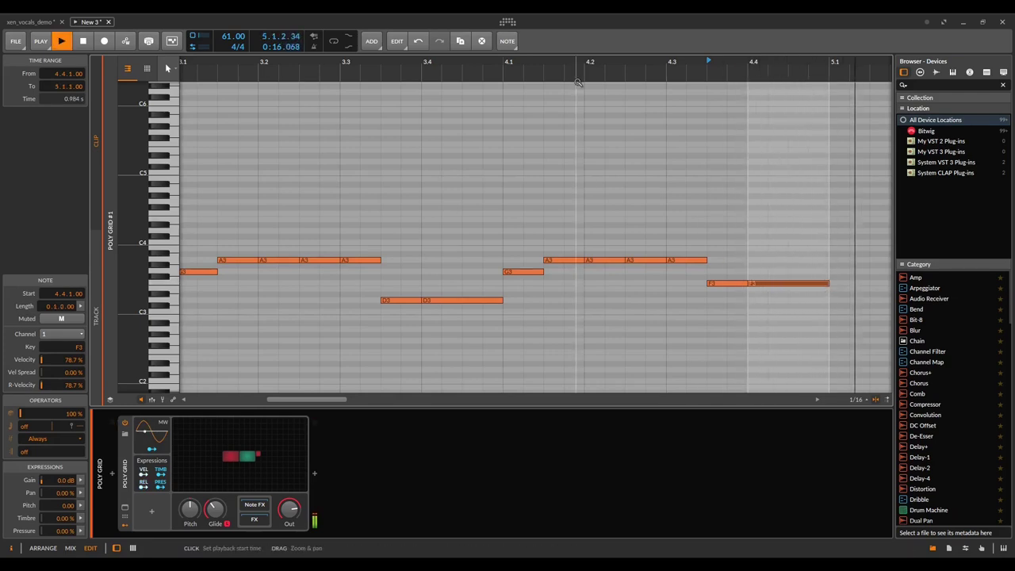
key(space)
End the phrase with a D3 at 5.1.1, audition it, and return to the arrangement
double_click(823, 312)
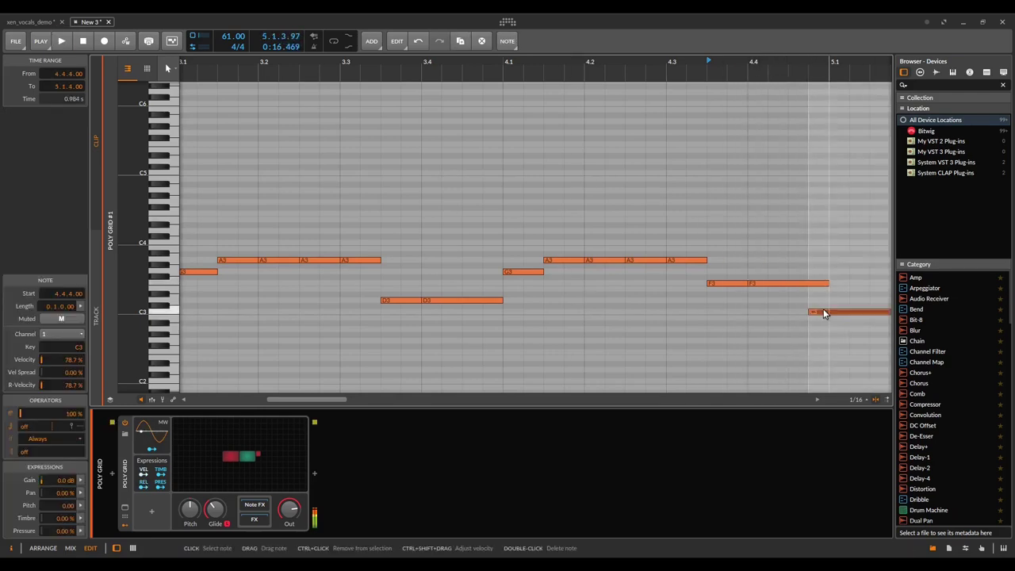
drag(823, 312, 823, 300)
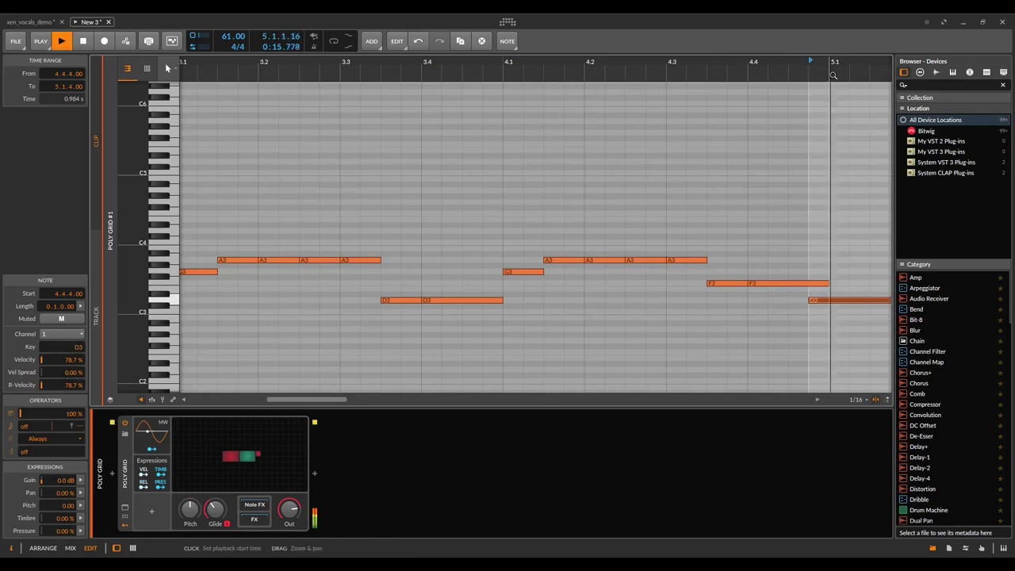
drag(808, 61, 582, 69)
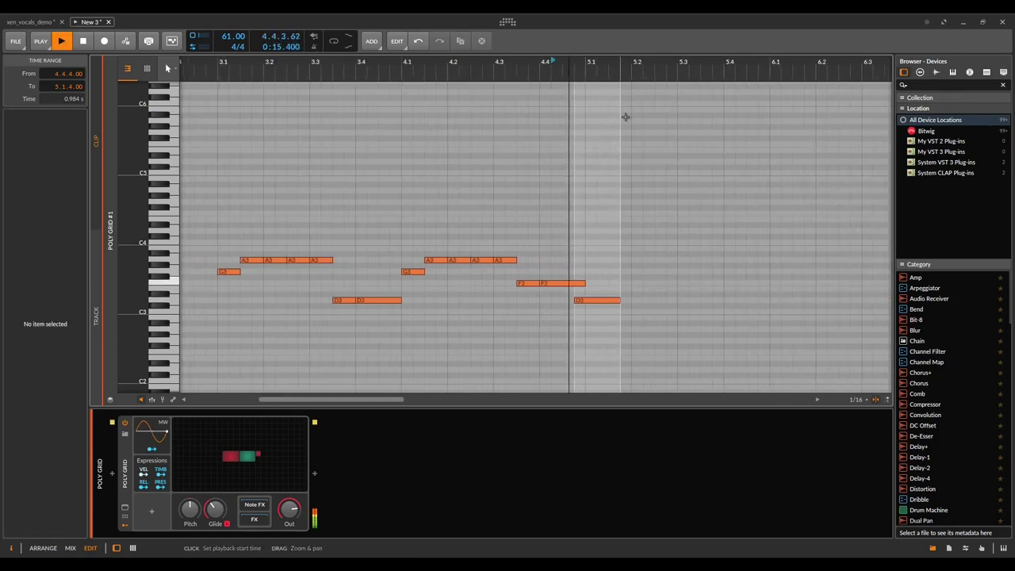
click(601, 301)
mouse_move(600, 301)
mouse_down()
mouse_move(611, 300)
mouse_move(588, 283)
mouse_move(609, 301)
mouse_up()
key(space)
key(space)
drag(450, 61, 667, 69)
key(space)
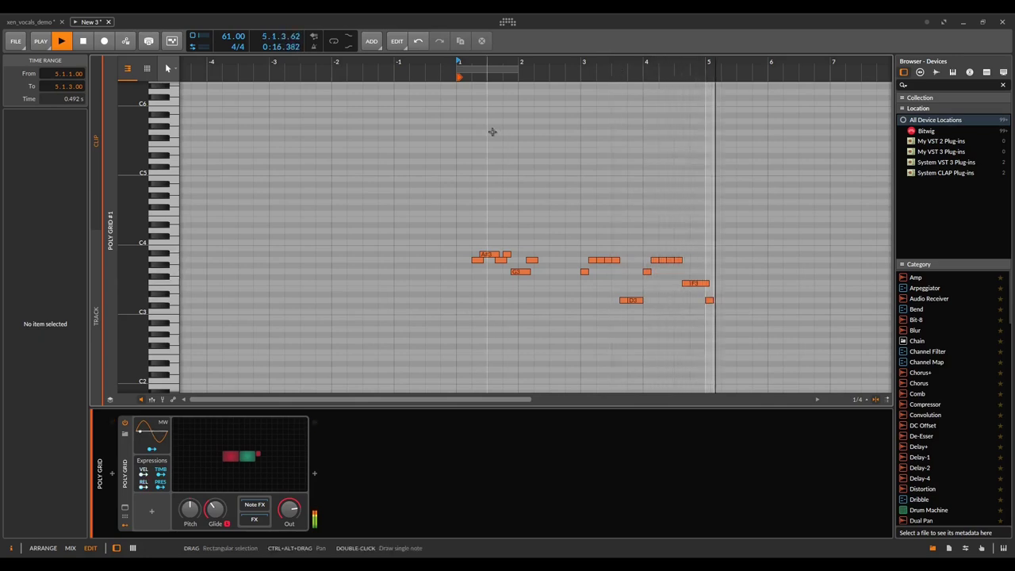
key(space)
click(43, 548)
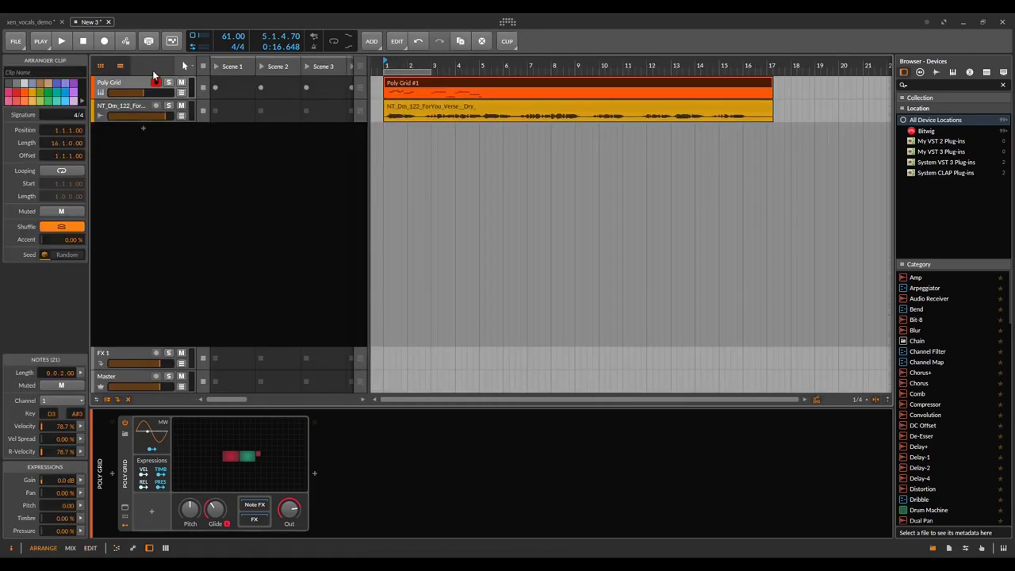
Change the project tempo to 122 BPM
double_click(230, 36)
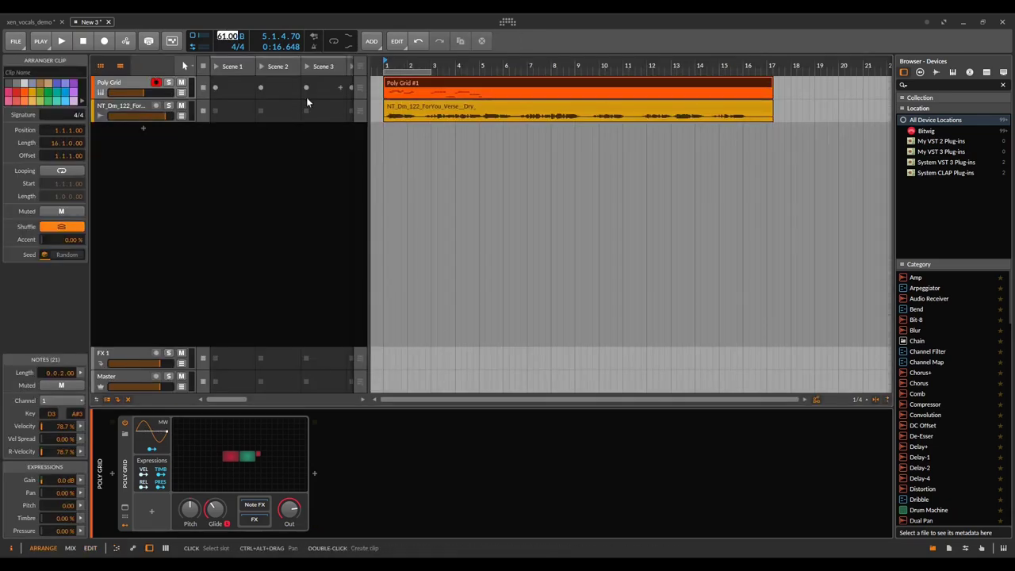
text(122)
key(Return)
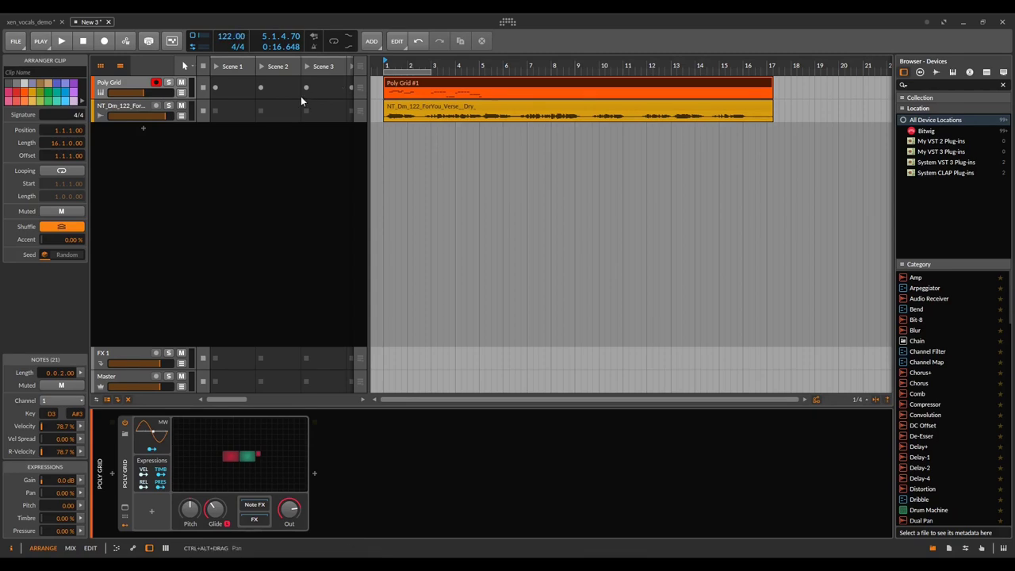
Duplicate the Poly Grid track, colour the copy green, and bring up its device list
right_click(116, 82)
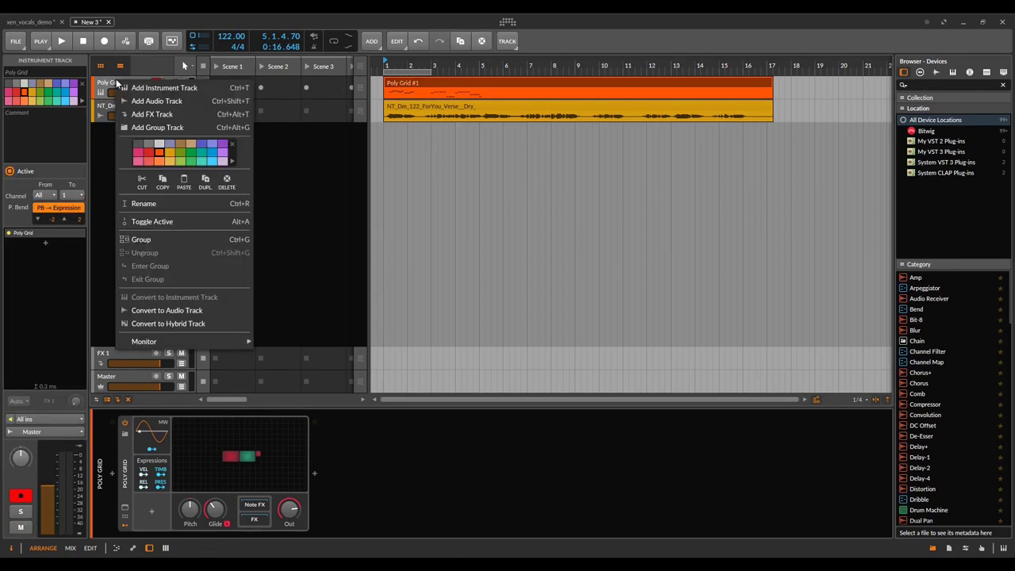
click(200, 177)
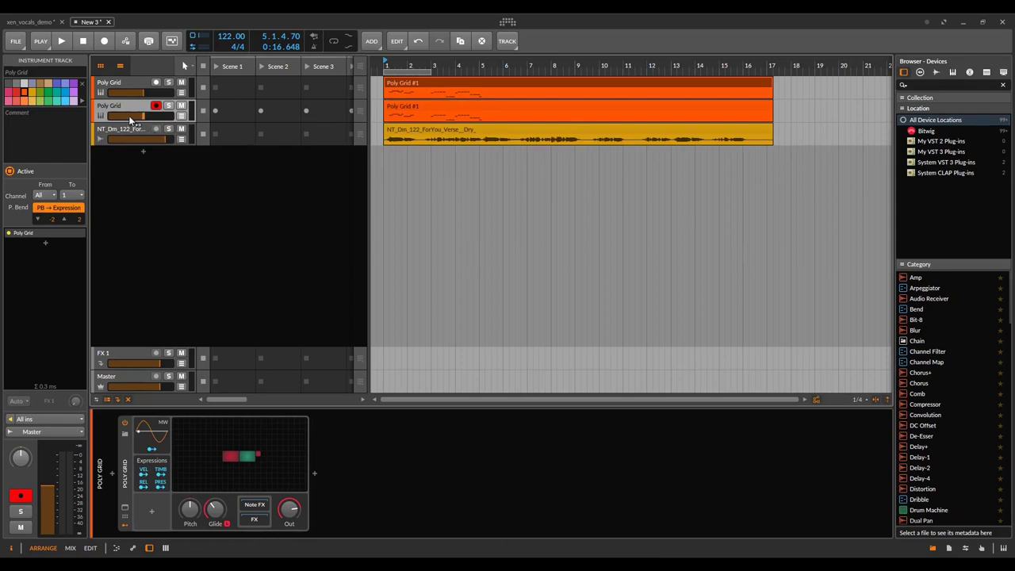
click(49, 94)
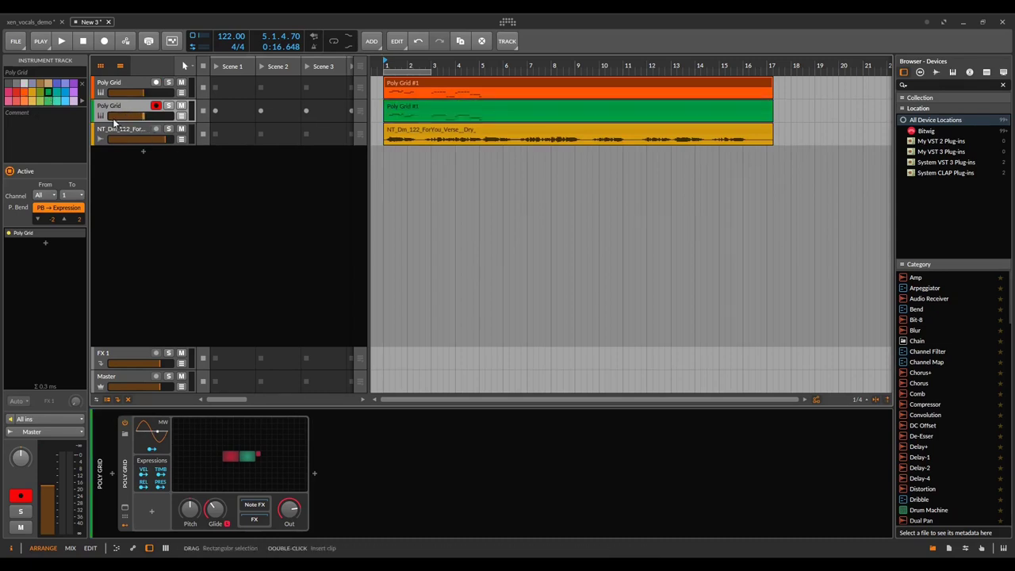
click(112, 471)
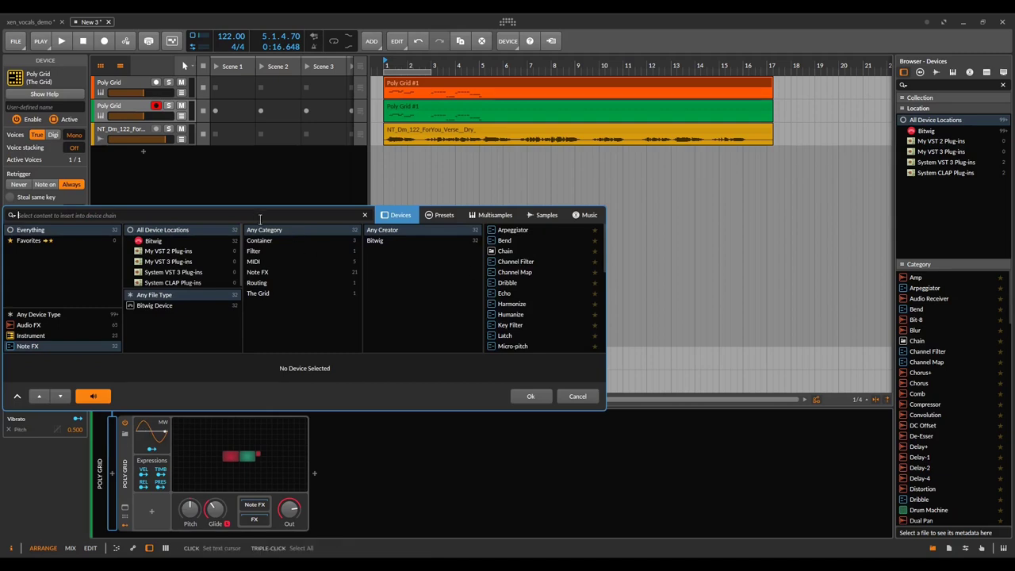
Search 'mi' and insert Micro-pitch ahead of the Poly Grid on the green track
text(mi)
double_click(541, 229)
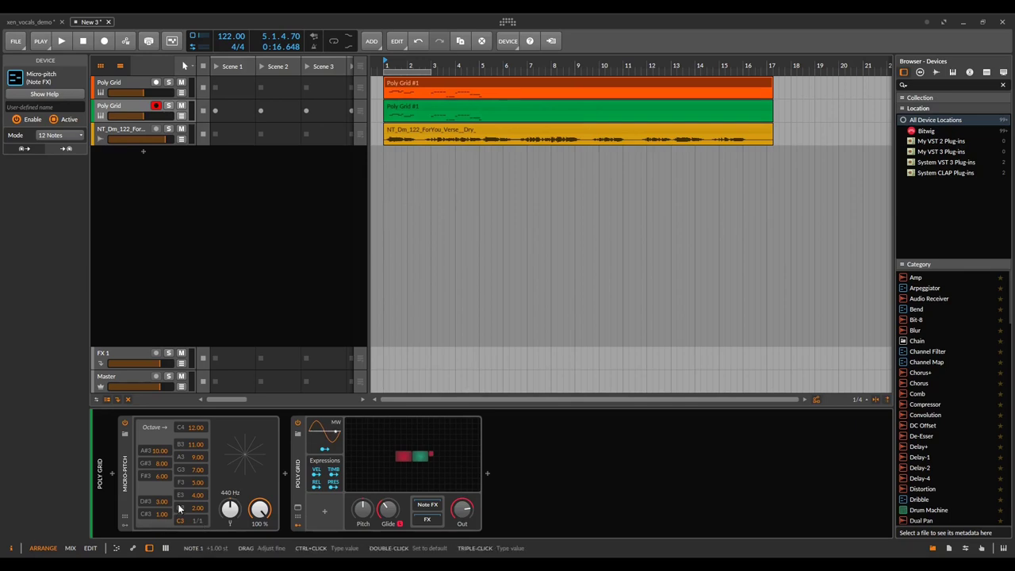
Shift the Micro-pitch mappings up a semitone and retune F3 to 7/6 and G3 to 7/5
drag(194, 513, 194, 493)
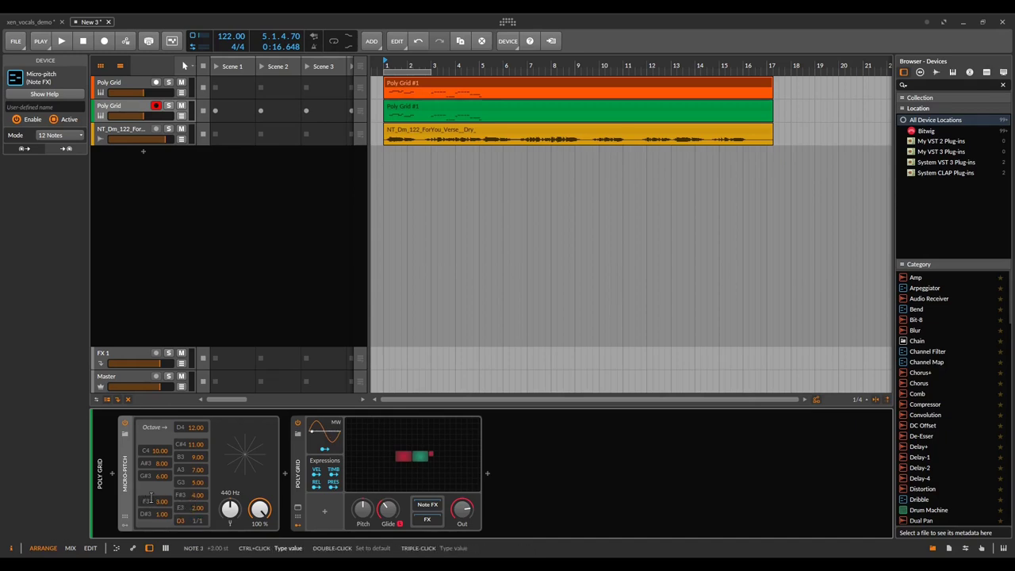
triple_click(151, 500)
key(BackSpace)
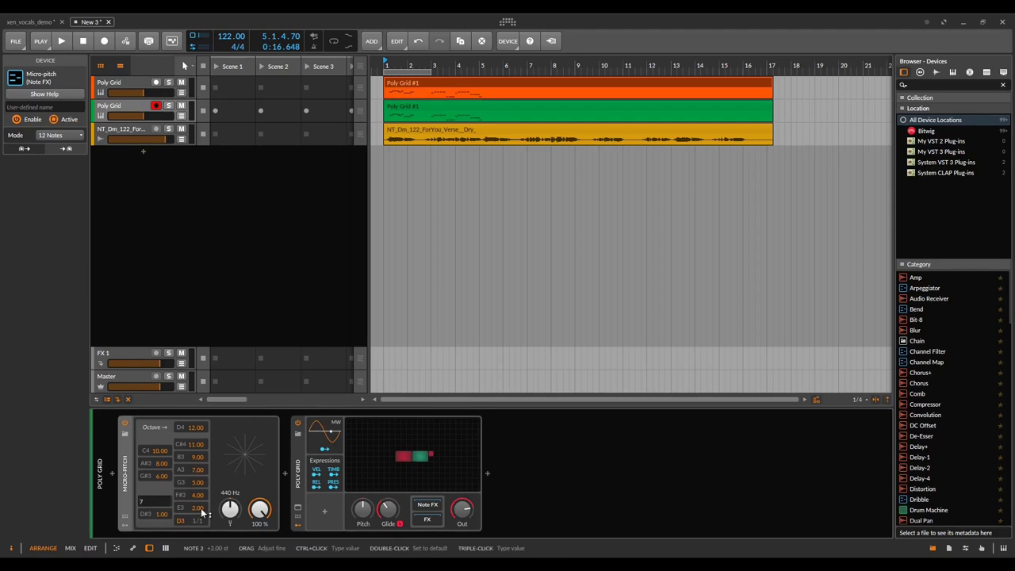
key(Return)
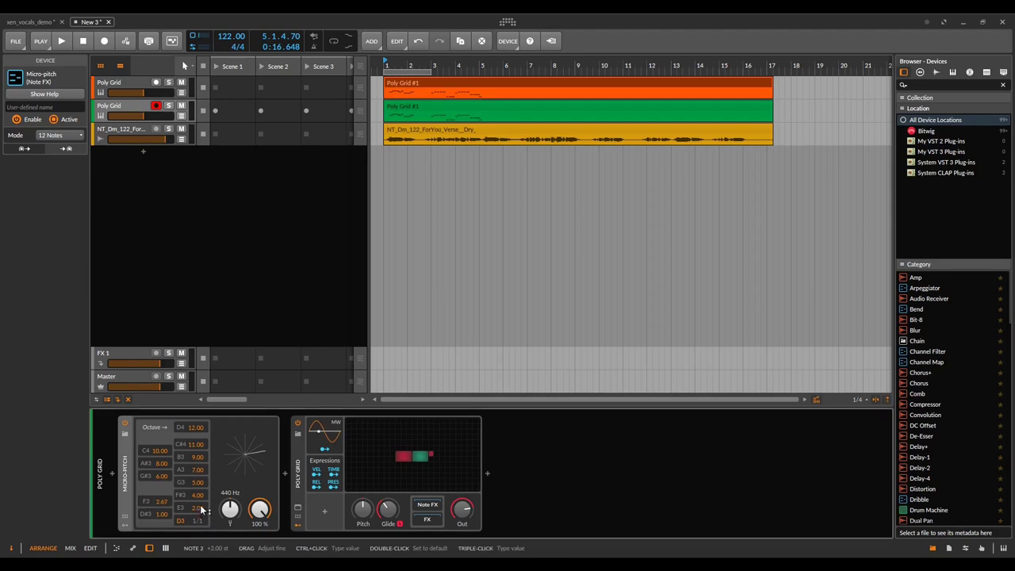
triple_click(196, 483)
key(BackSpace)
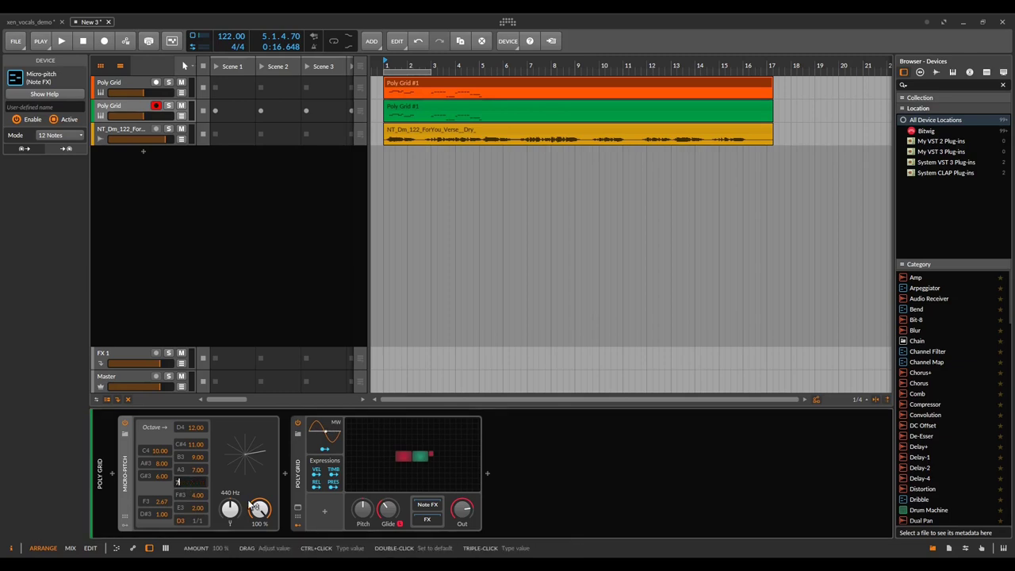
text(7/5)
key(Return)
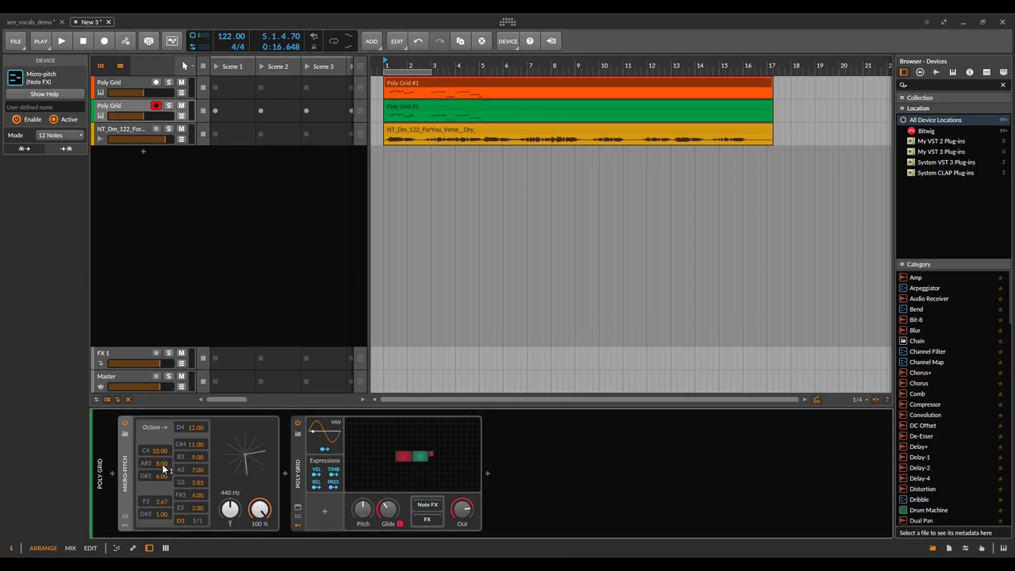
Retune A3 to 3/2, A#3 to 14/9 and C4 to 5/3
triple_click(195, 469)
text(3/2)
key(Return)
triple_click(161, 465)
text(st)
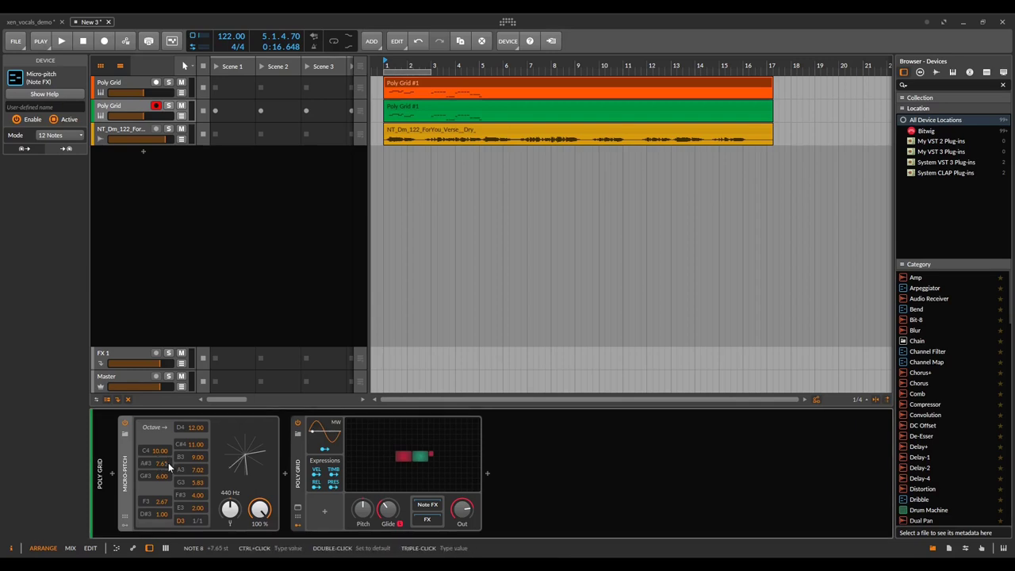
key(Return)
double_click(161, 451)
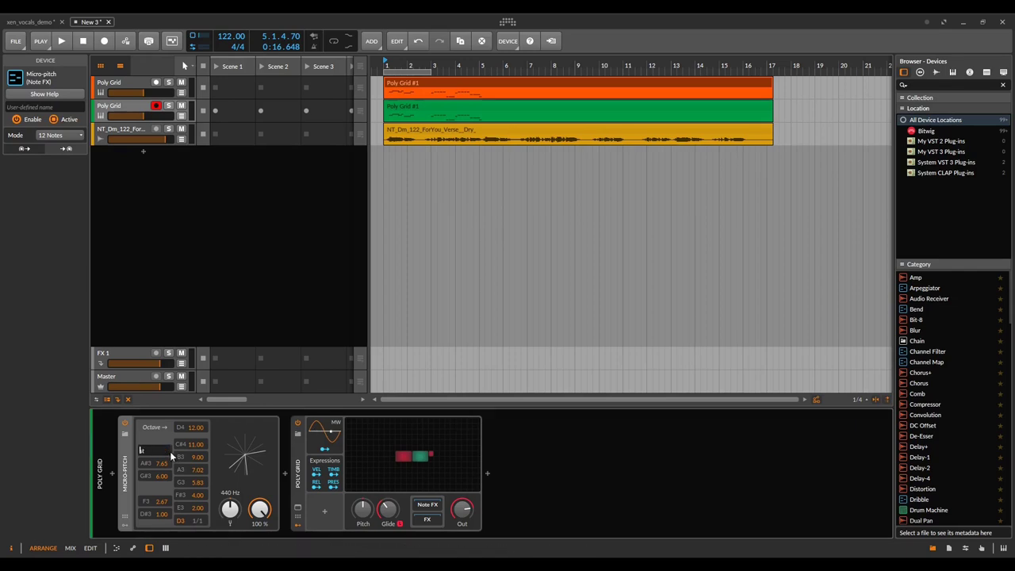
text(5/3)
key(Return)
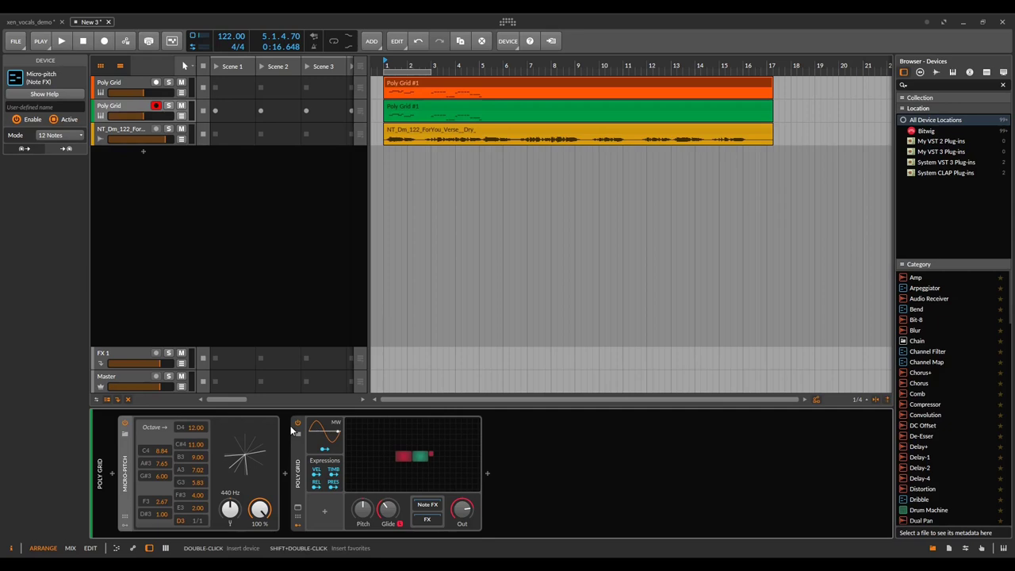
Solo the green Poly Grid track and play its retuned Micro-pitch melody, then stop
click(168, 105)
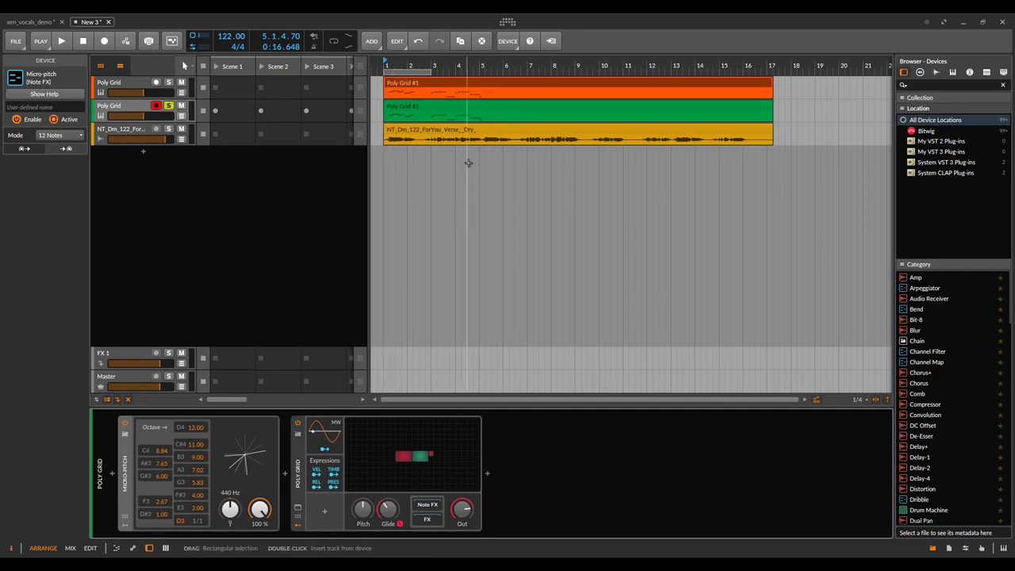
key(space)
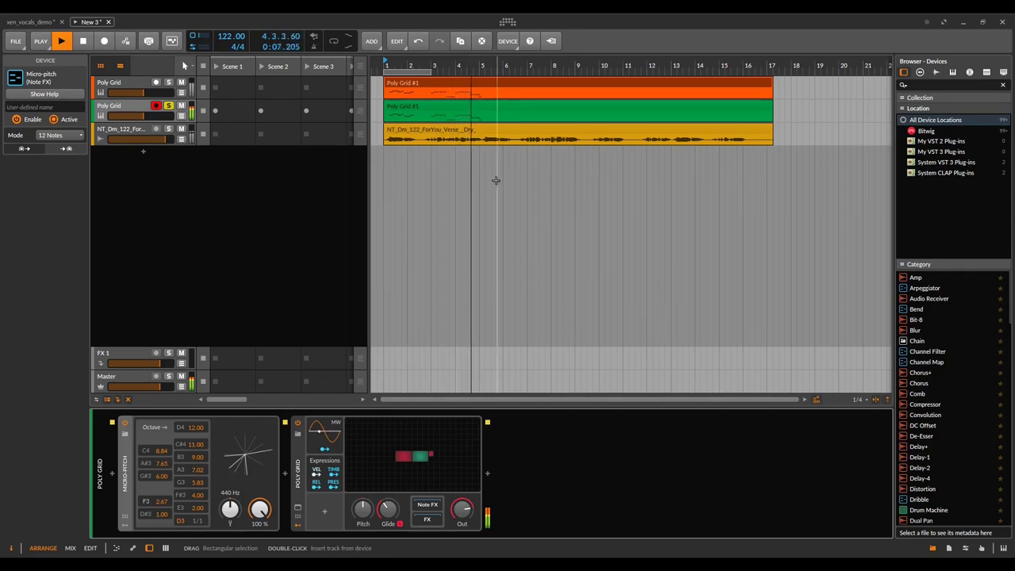
key(space)
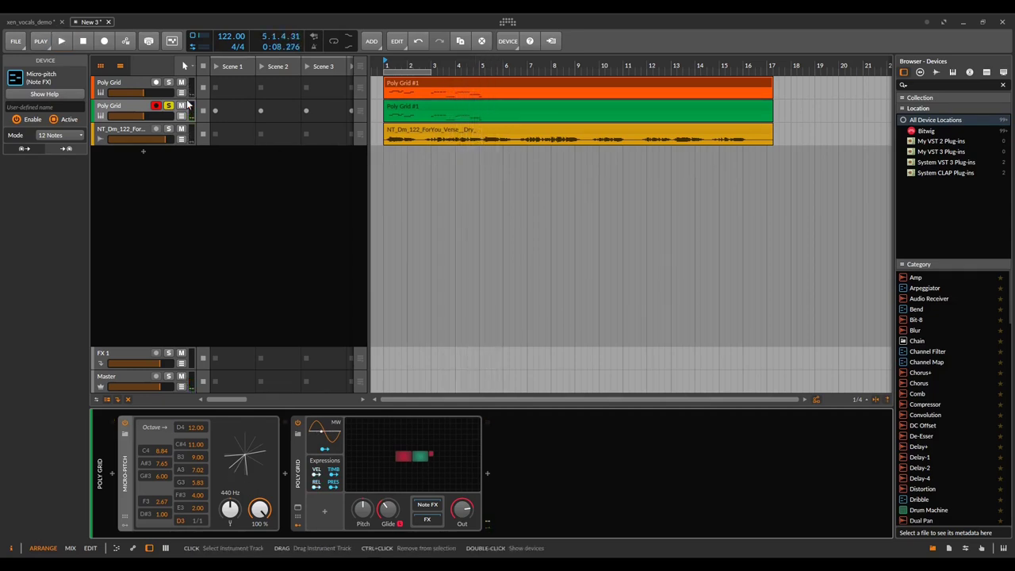
Mute the orange Poly Grid track, unsolo the green one, and duplicate the vocal audio track
click(181, 83)
click(169, 106)
click(127, 128)
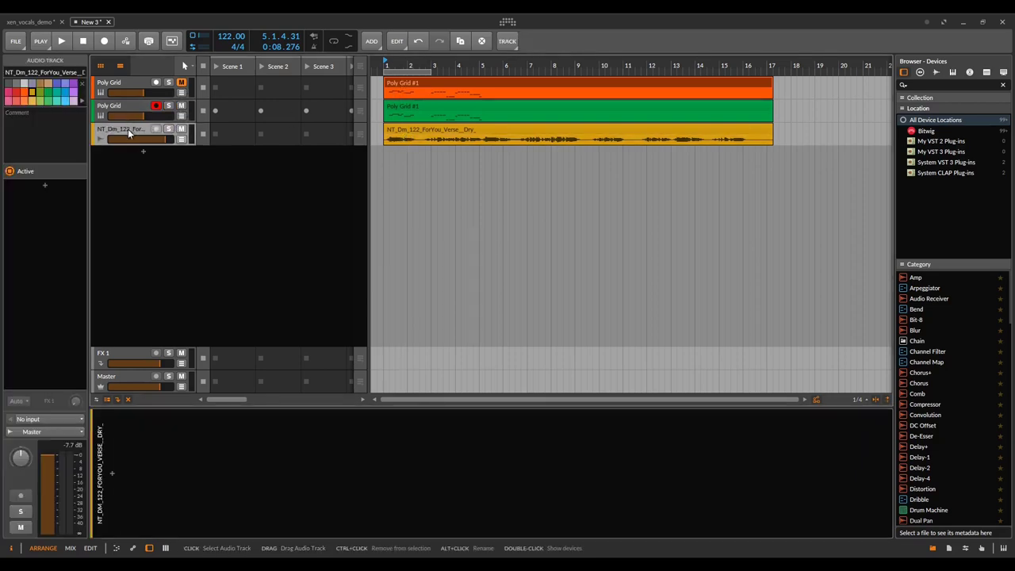
right_click(128, 128)
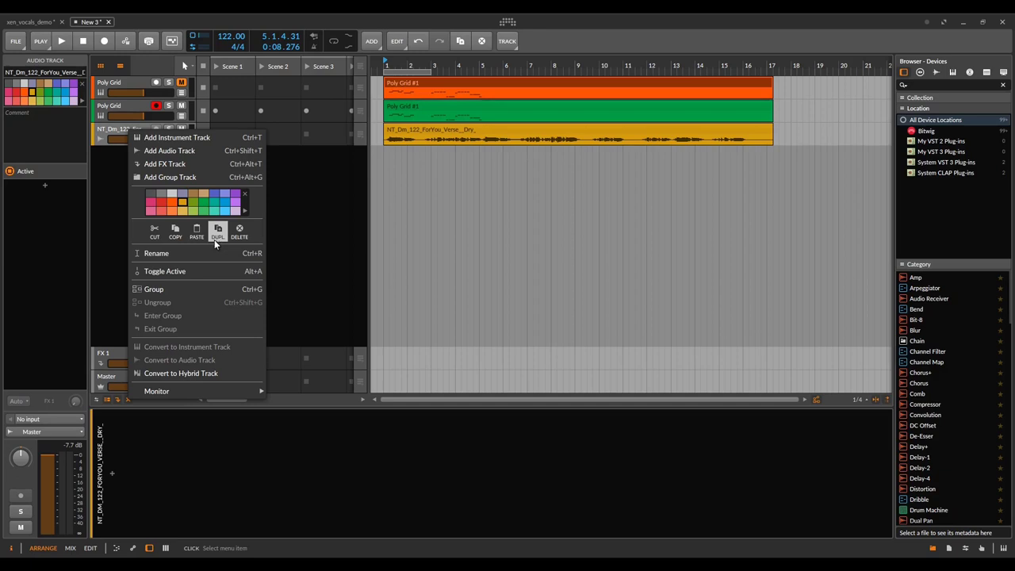
click(216, 231)
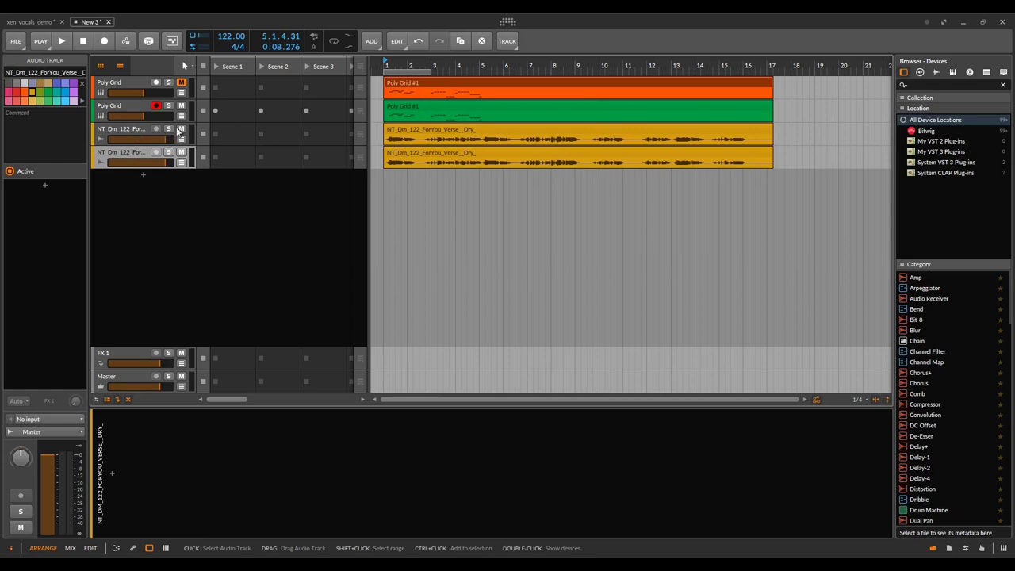
Rename the copied vocal track to ForYou_Verse_Repitched
click(44, 72)
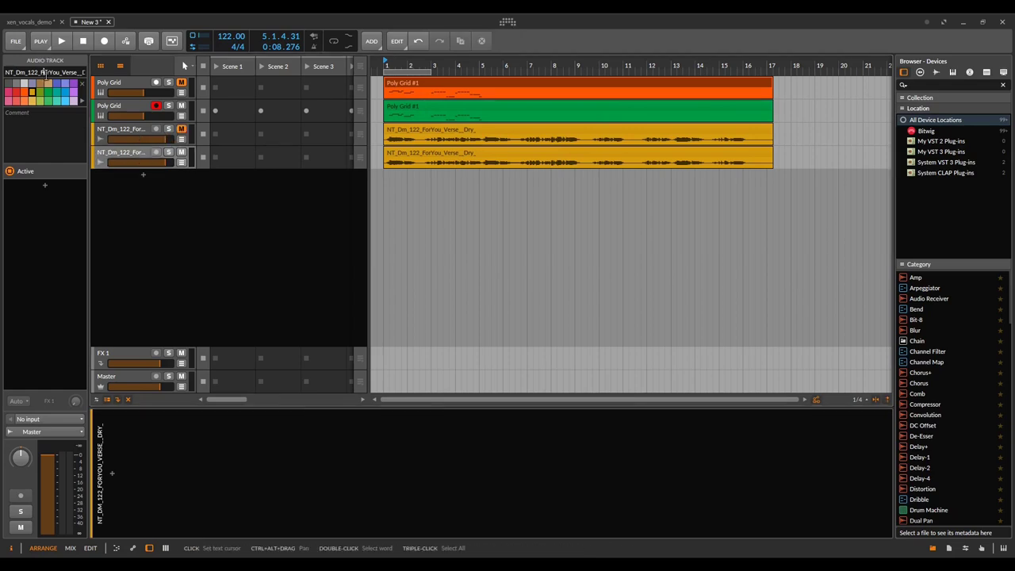
drag(40, 72, 6, 72)
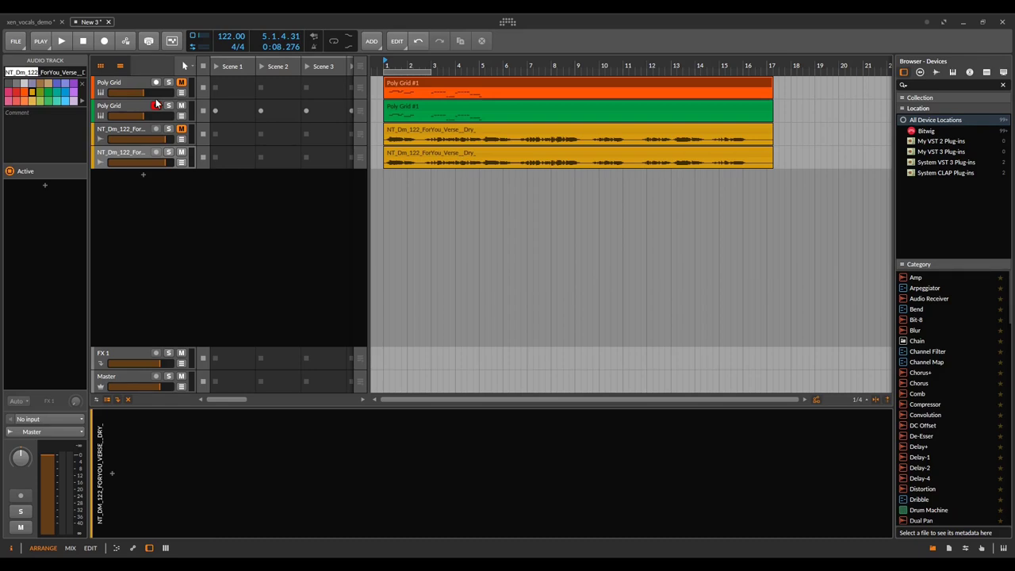
key(BackSpace)
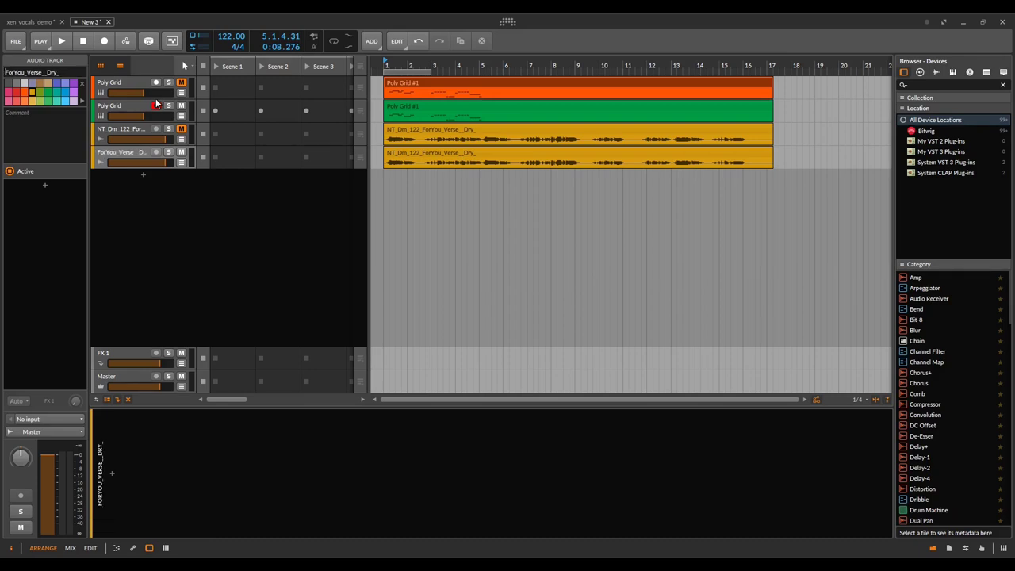
key(BackSpace)
key(BackSpace)
key(BackSpace)
key(BackSpace)
text(_rEPIT)
key(BackSpace)
key(BackSpace)
key(BackSpace)
key(BackSpace)
key(BackSpace)
text(Repitched)
Colour the copied vocal clip purple and place a duplicate Micro-pitch after the green track's Poly Grid
click(435, 160)
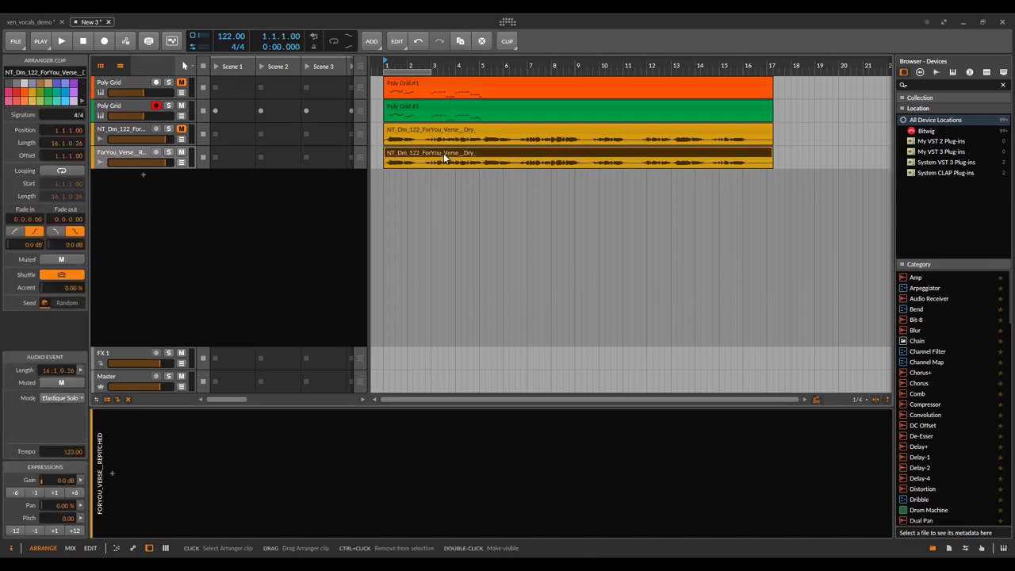
click(73, 93)
click(119, 111)
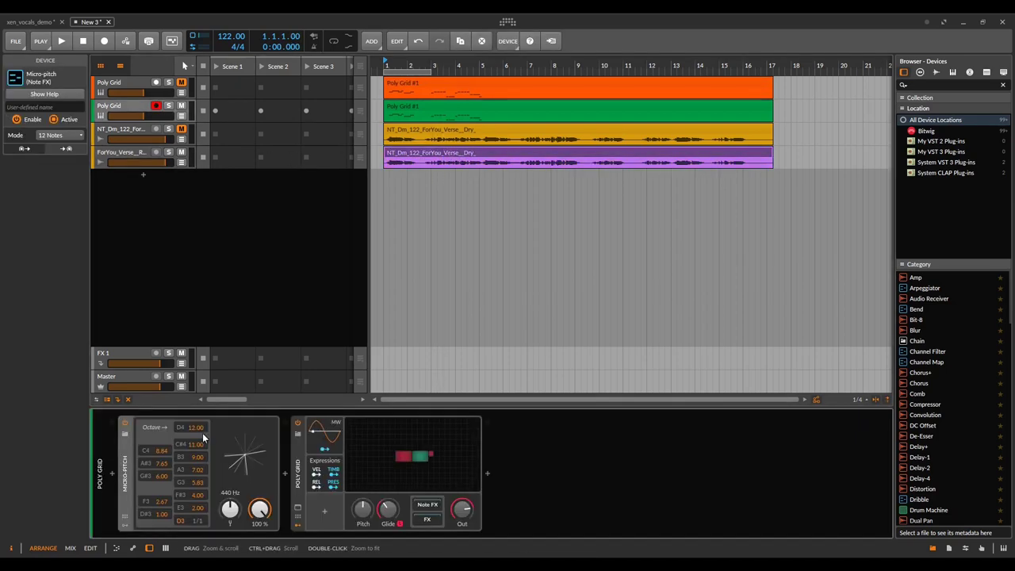
right_click(128, 450)
click(231, 515)
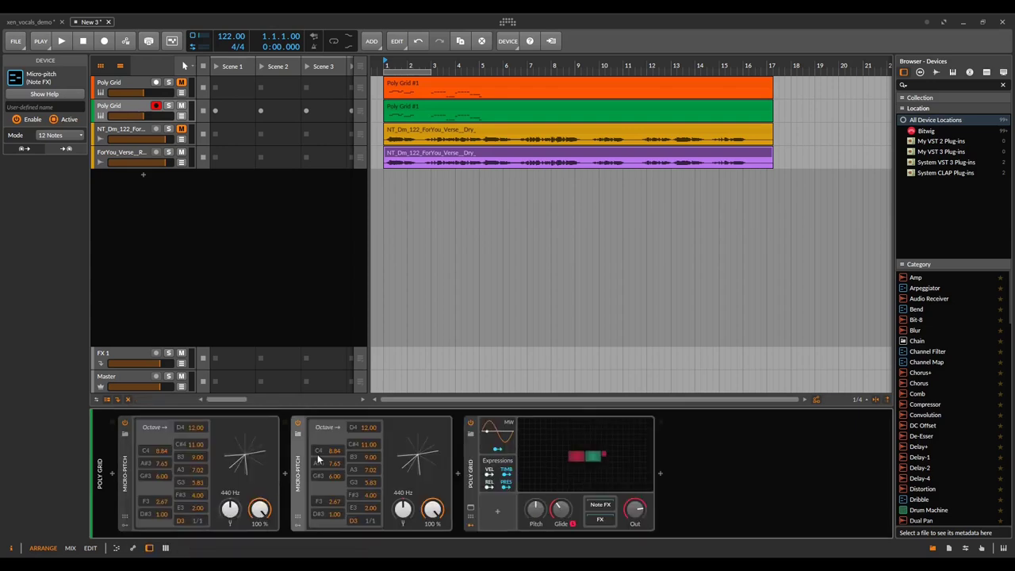
drag(317, 459, 682, 457)
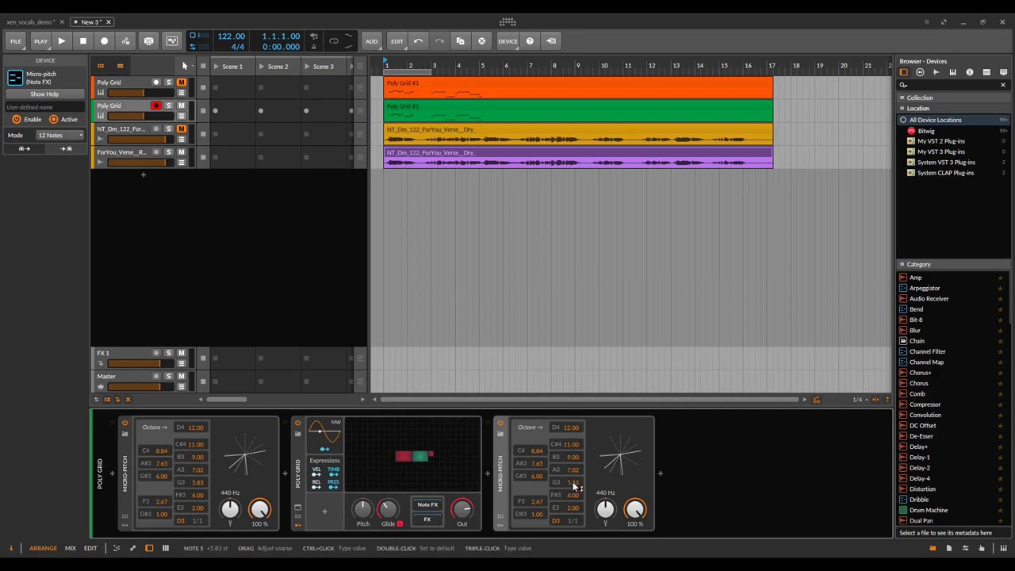
Set the second Micro-pitch's A3 to +0.02 and G3 to 0.83 semitones
ctrl+click(573, 469)
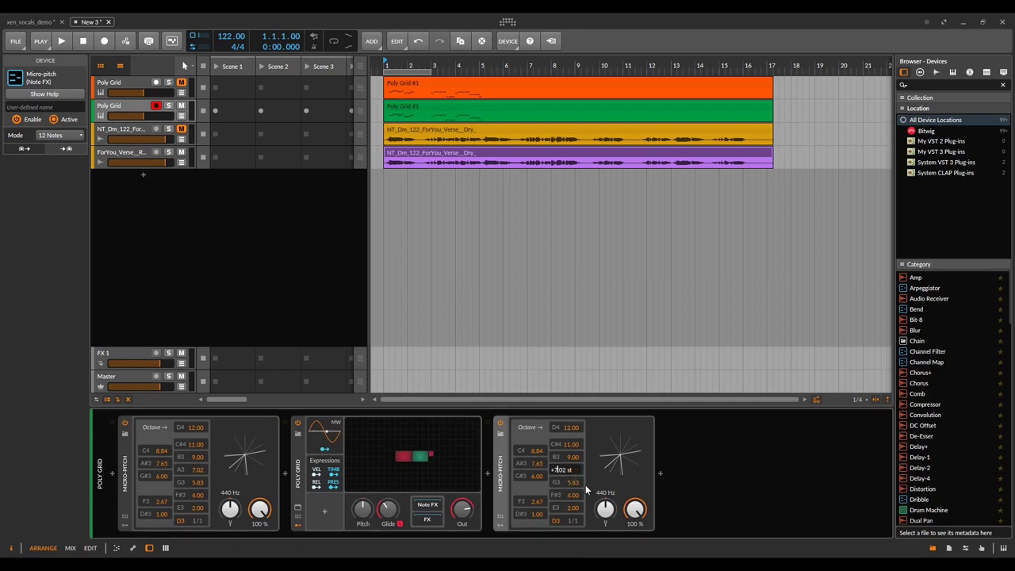
text(+0.02)
key(Return)
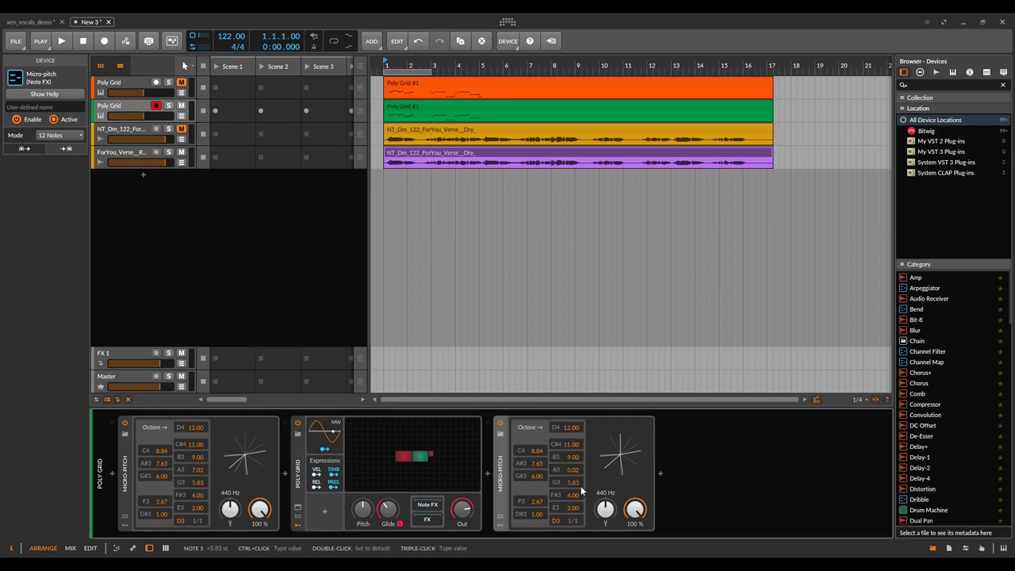
ctrl+click(575, 486)
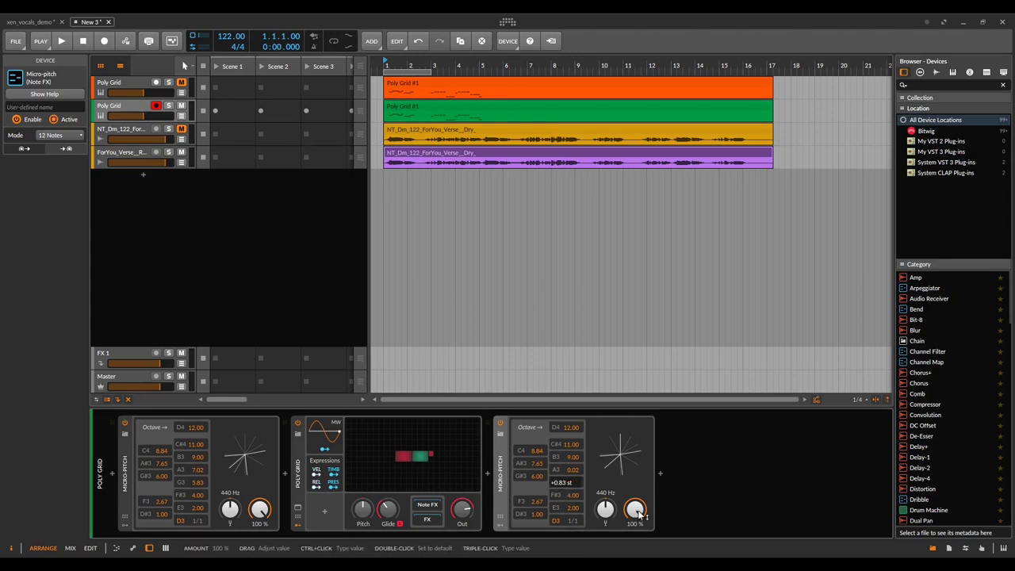
key(Return)
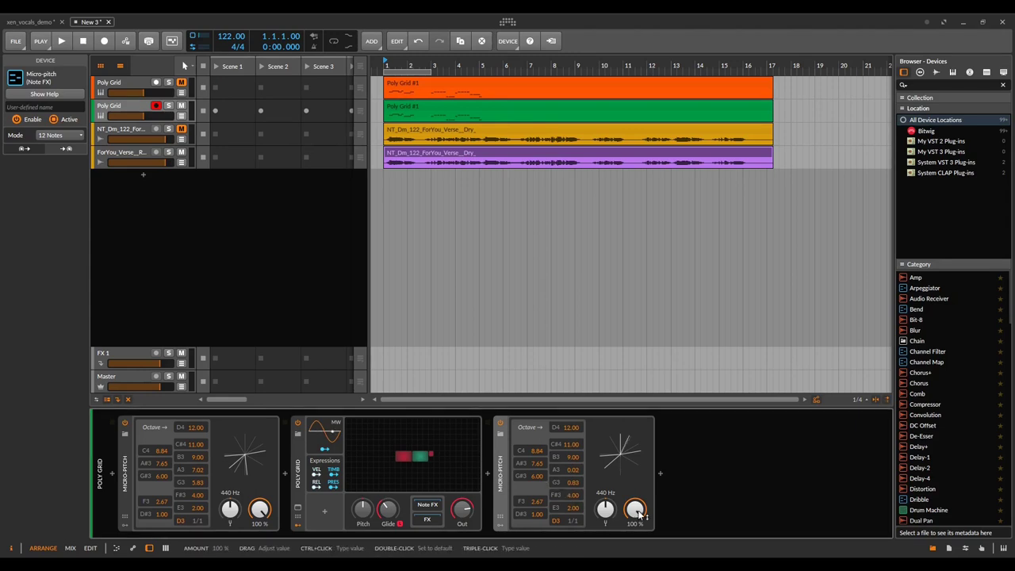
Set the second Micro-pitch's F3 to 10.33 semitones
ctrl+click(538, 502)
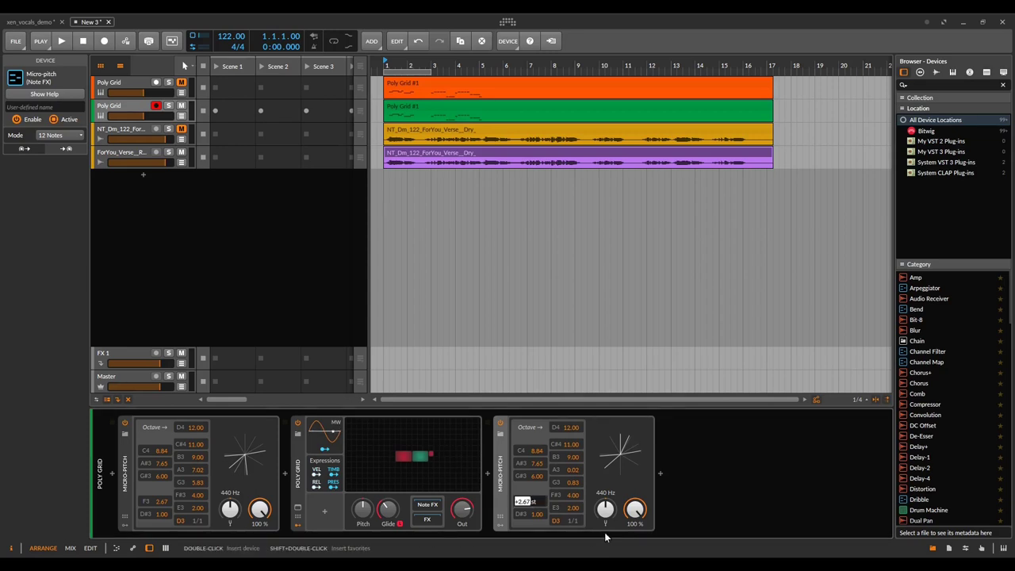
text(+2.0)
key(BackSpace)
key(BackSpace)
text(33)
key(Return)
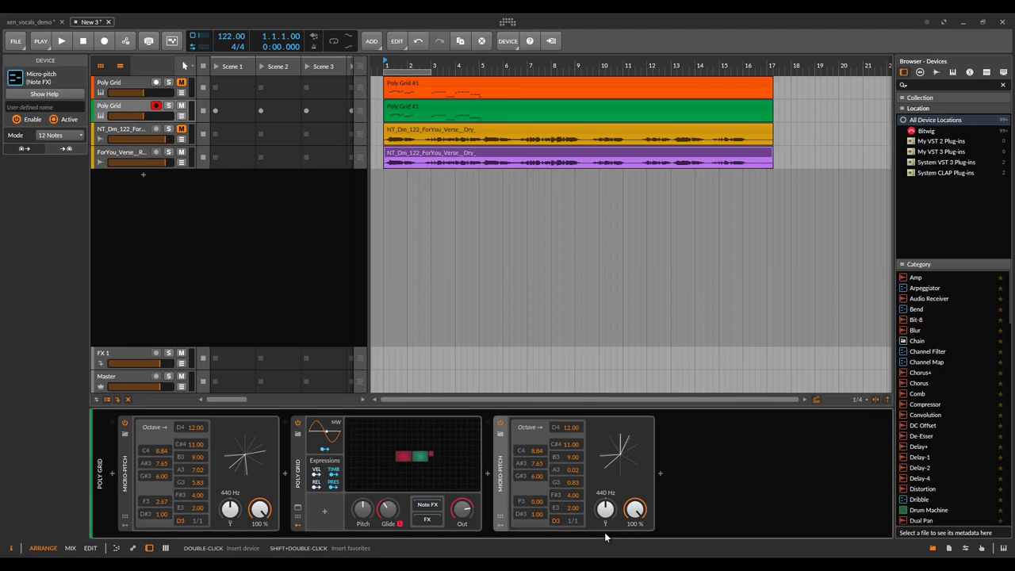
double_click(540, 498)
text(1)
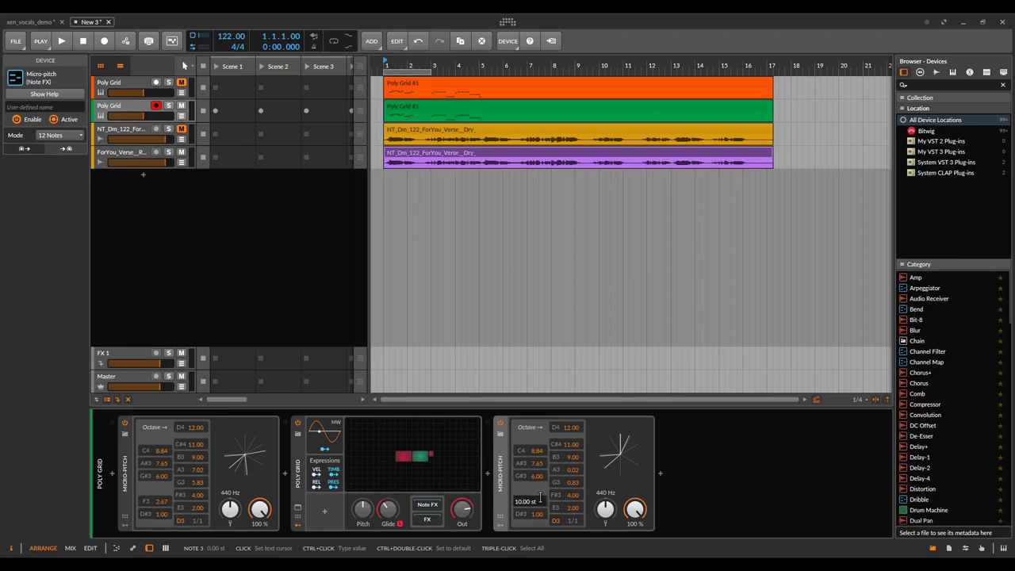
text(0.33)
key(Return)
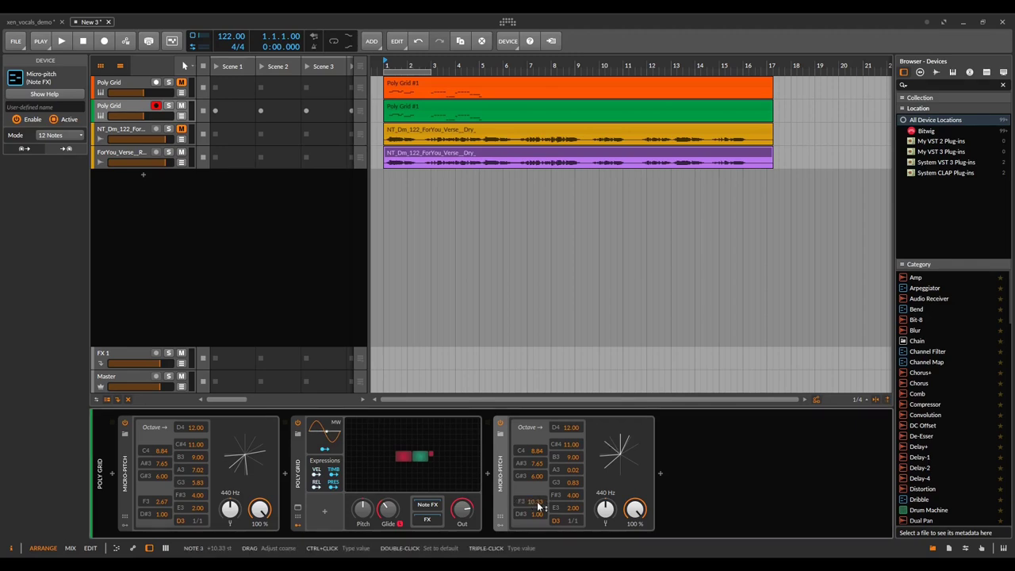
Tune the second Micro-pitch's A#3 to 10.35 and C4 to 11.16 semitones
ctrl+click(537, 463)
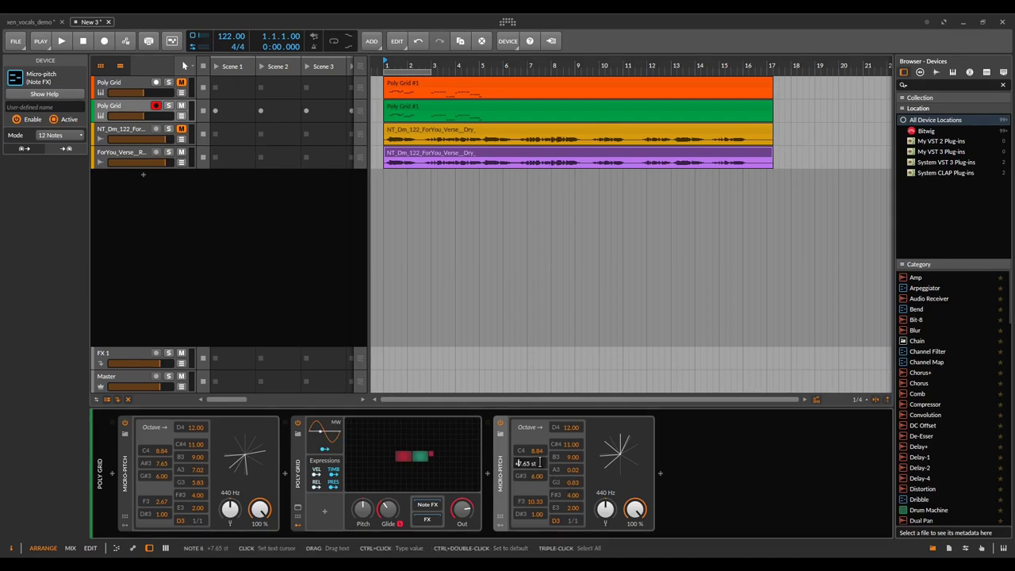
text(10.35)
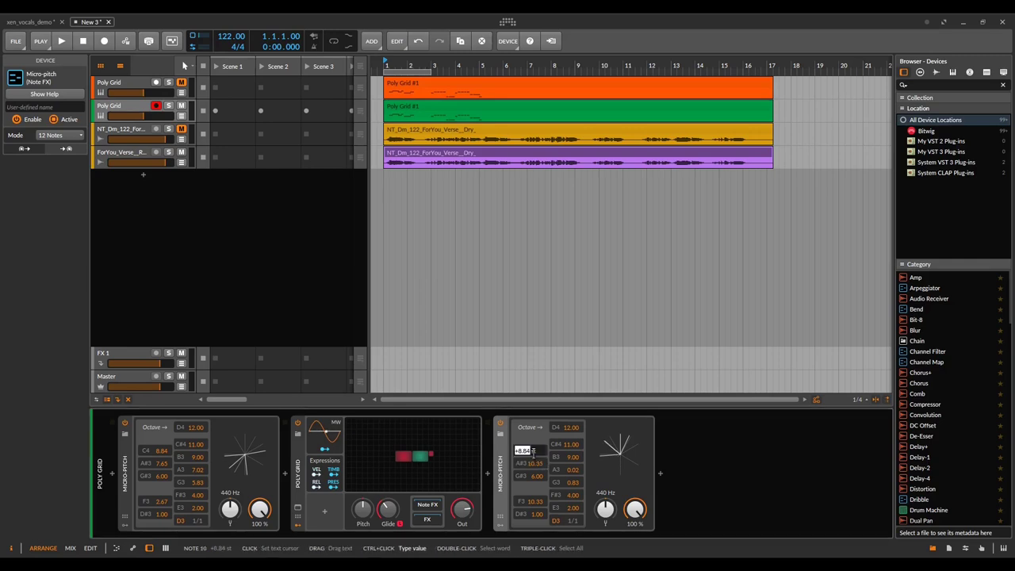
ctrl+click(537, 455)
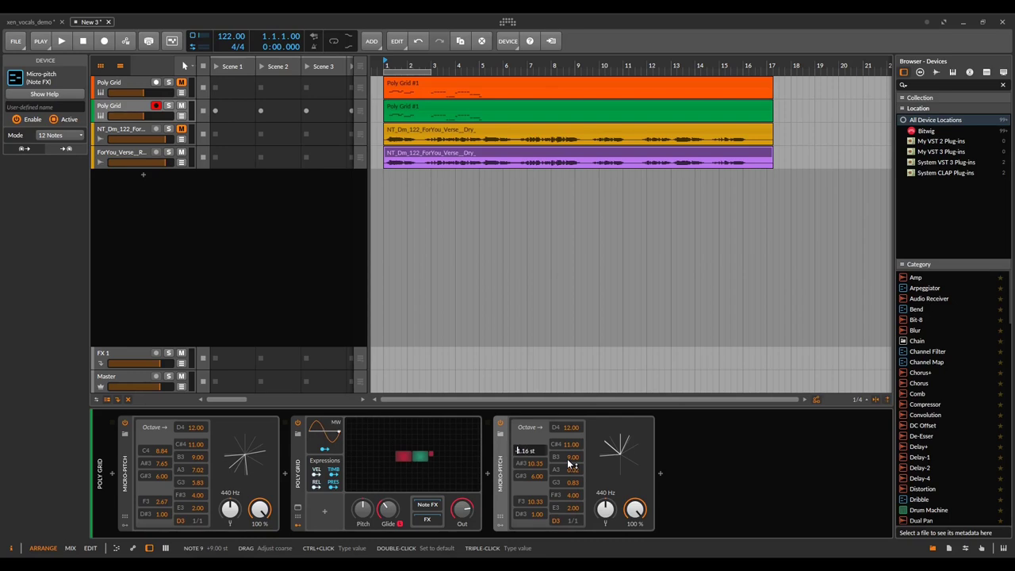
key(Delete)
key(Return)
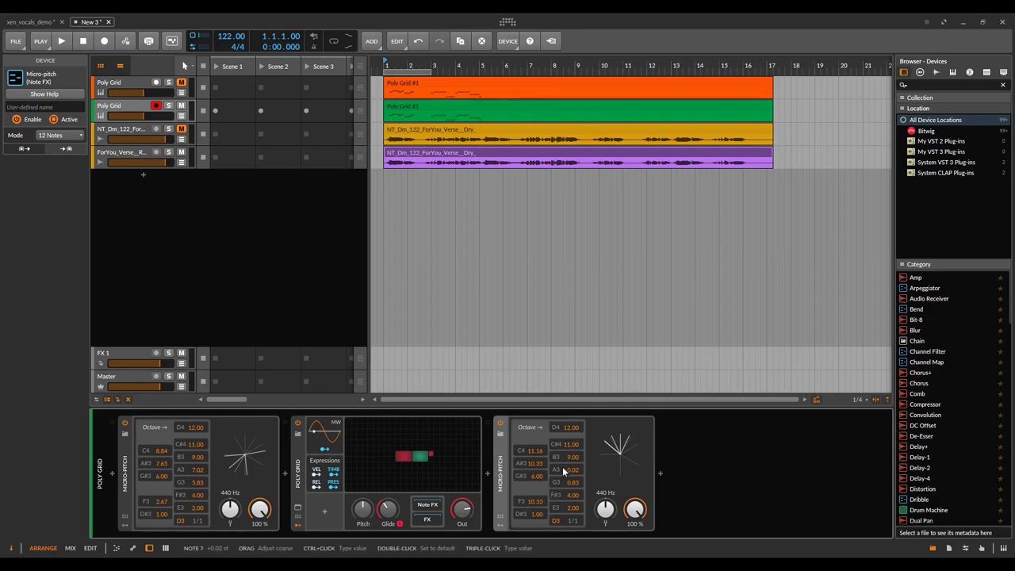
Show the purple vocal clip's Pitch expression in the detail editor, zoomed on the opening bars
click(433, 154)
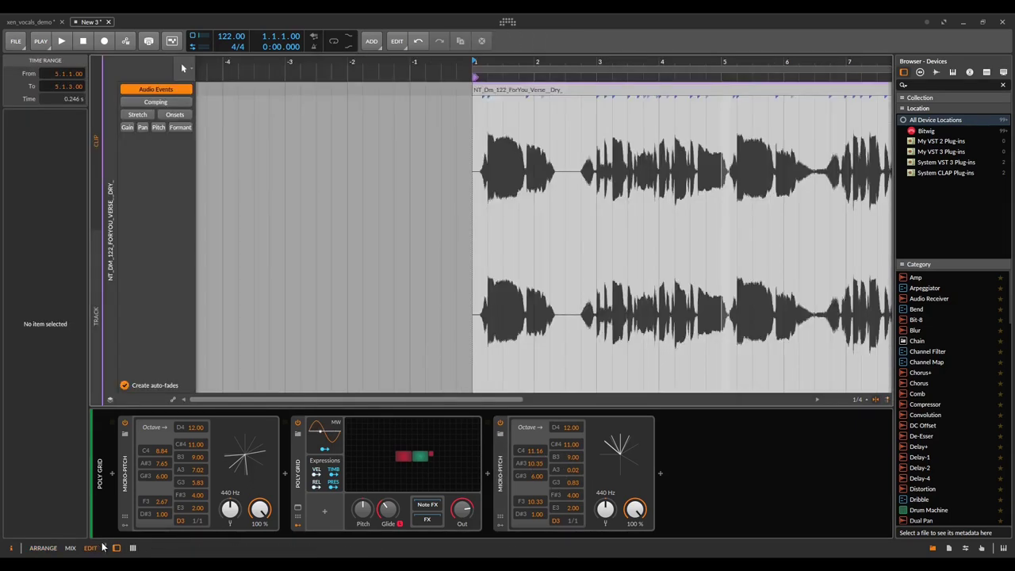
click(93, 548)
click(156, 128)
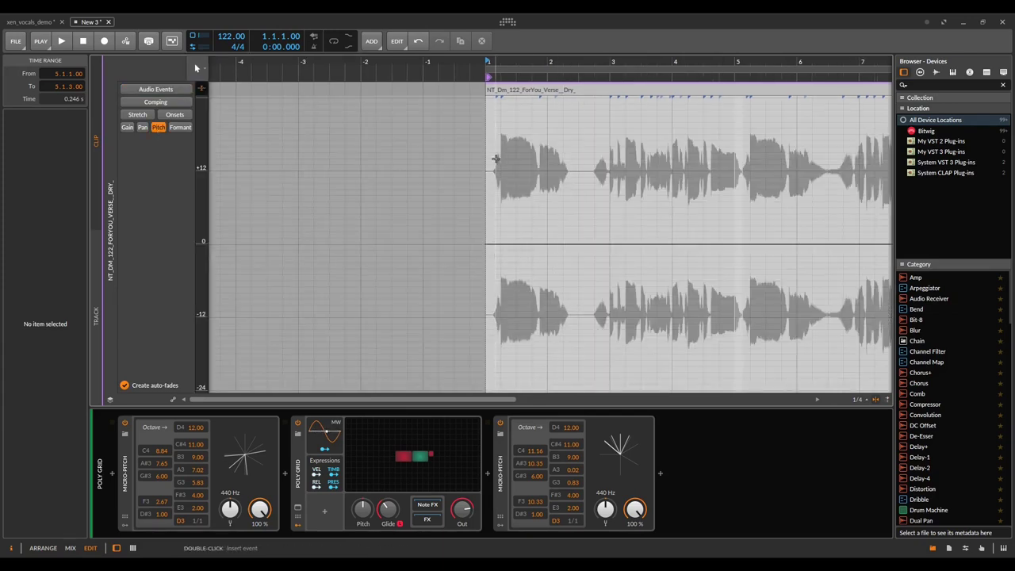
drag(502, 66, 313, 143)
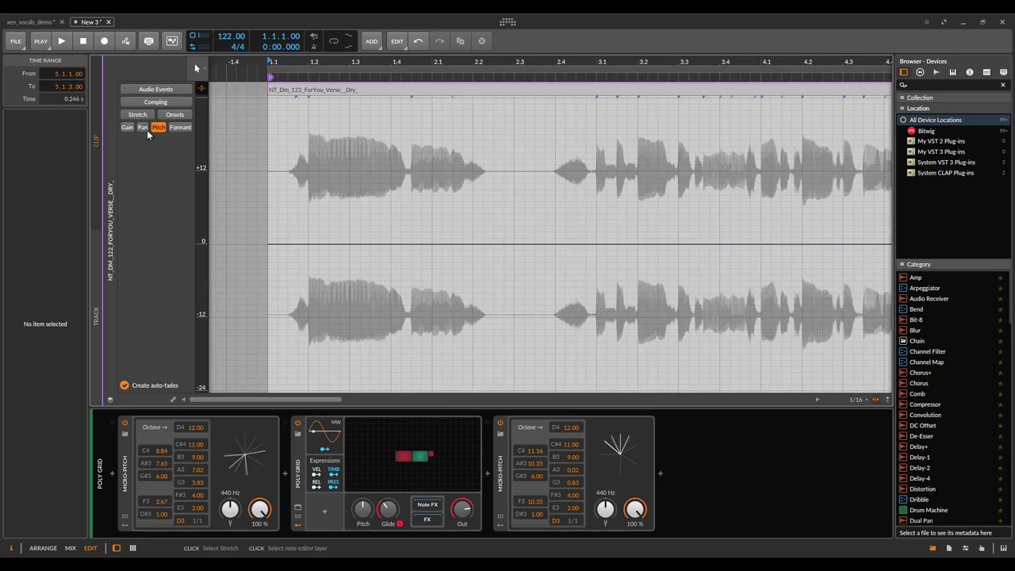
mouse_move(202, 242)
mouse_down()
mouse_move(202, 268)
mouse_move(202, 246)
mouse_up()
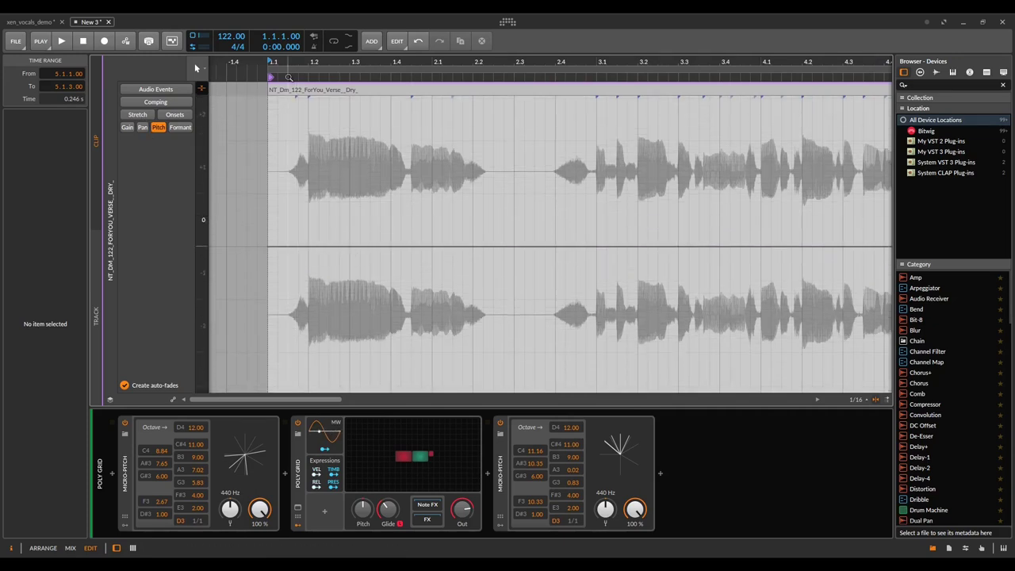
key(space)
key(space)
key(space)
key(space)
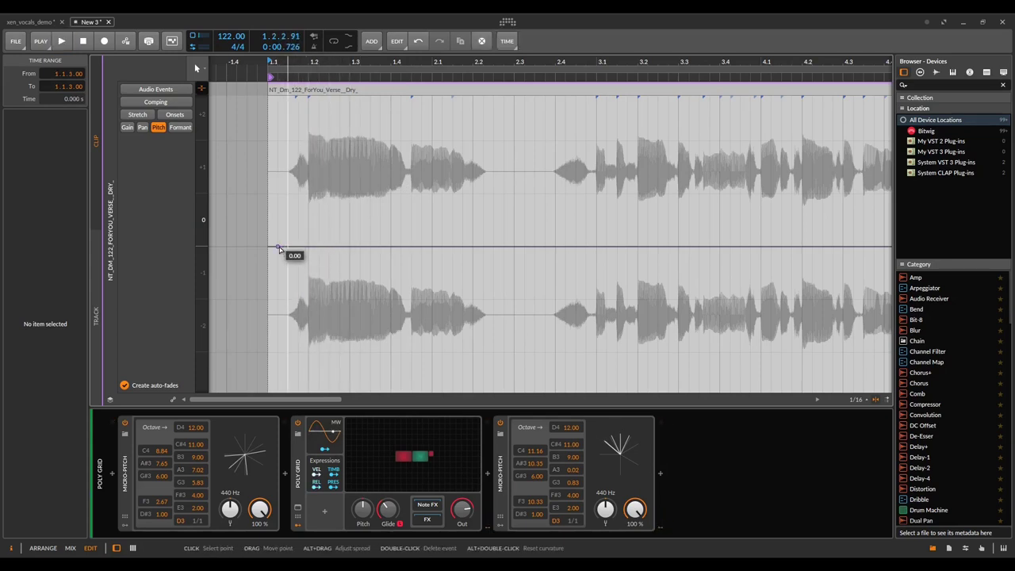
Add a brief pitch dip to -0.36 near bar 1.2 that returns to 0
click(278, 246)
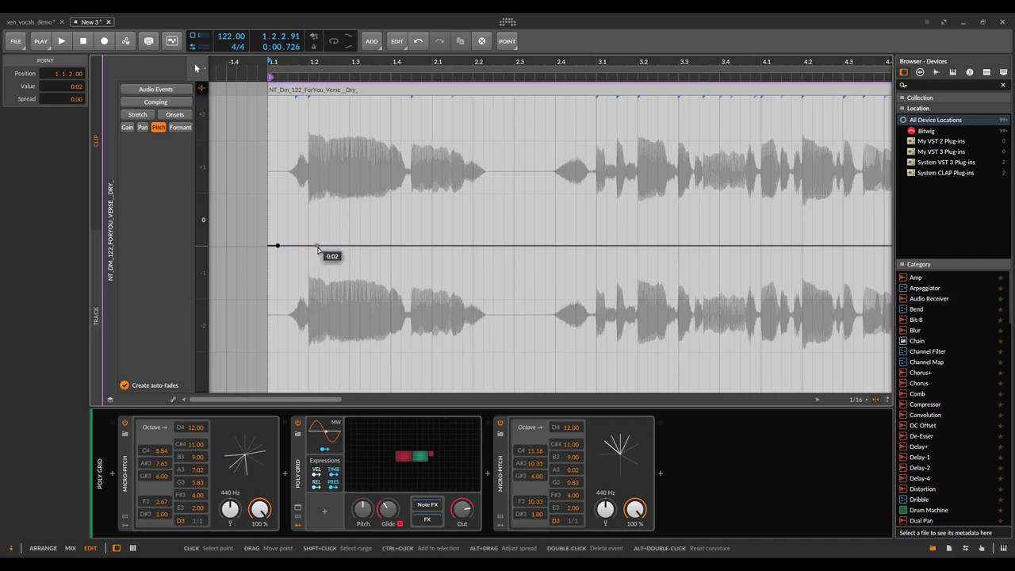
drag(317, 247, 325, 264)
key(space)
key(space)
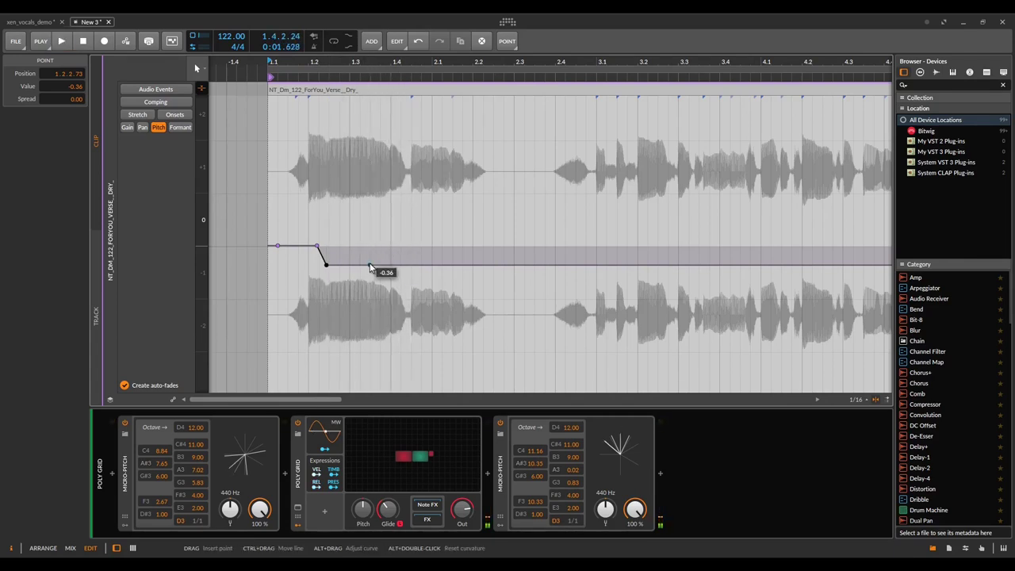
click(370, 268)
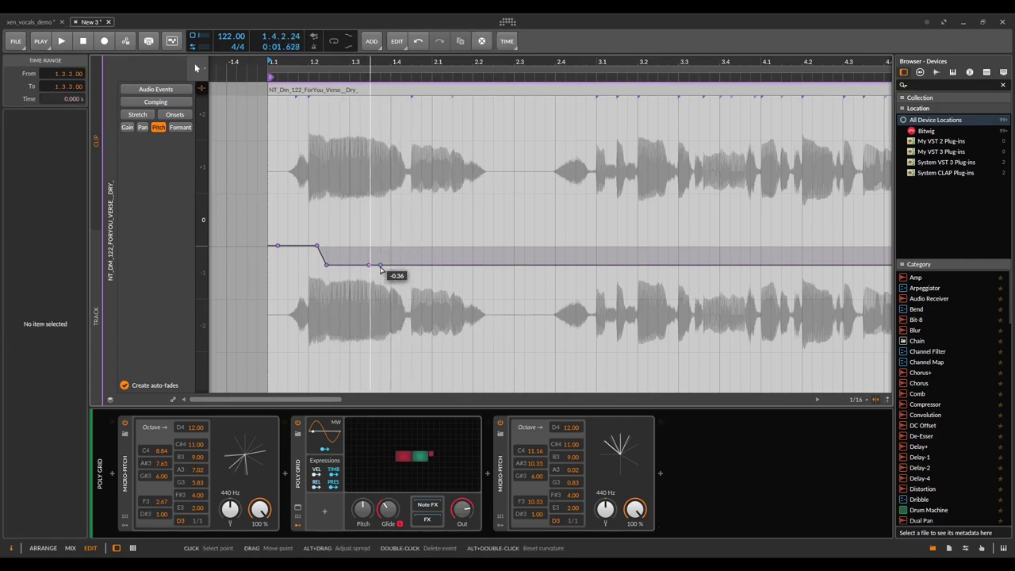
drag(381, 269, 381, 247)
key(space)
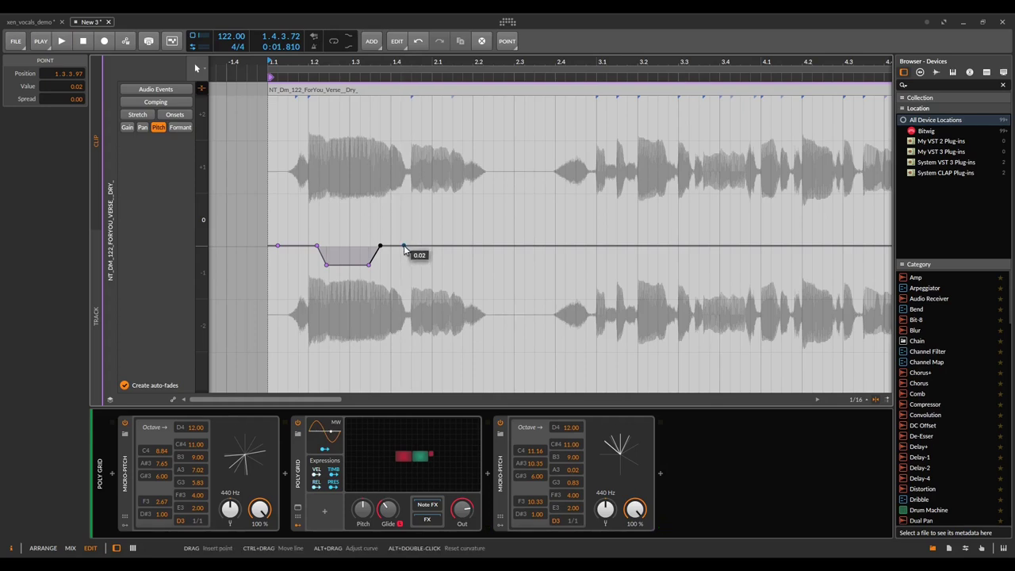
Raise the pitch after bar 1.4 to 0.83, then bring it back down to 0
click(406, 62)
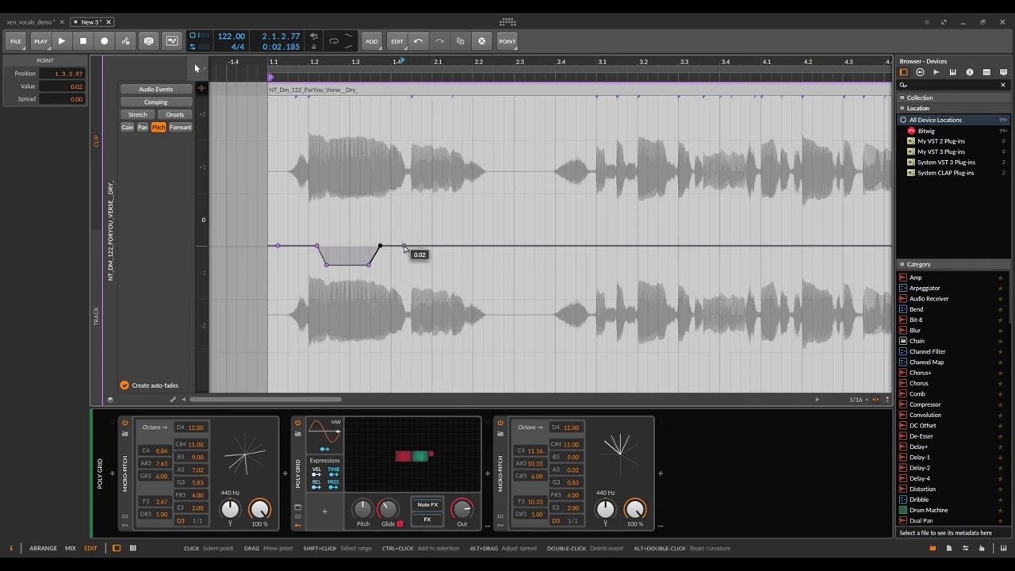
click(410, 248)
drag(409, 248, 411, 204)
key(space)
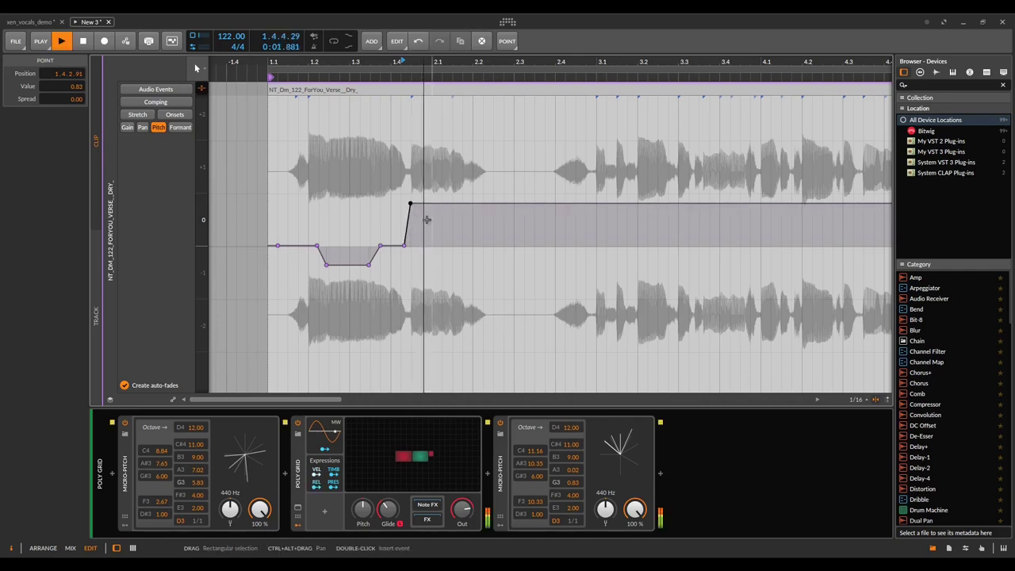
key(space)
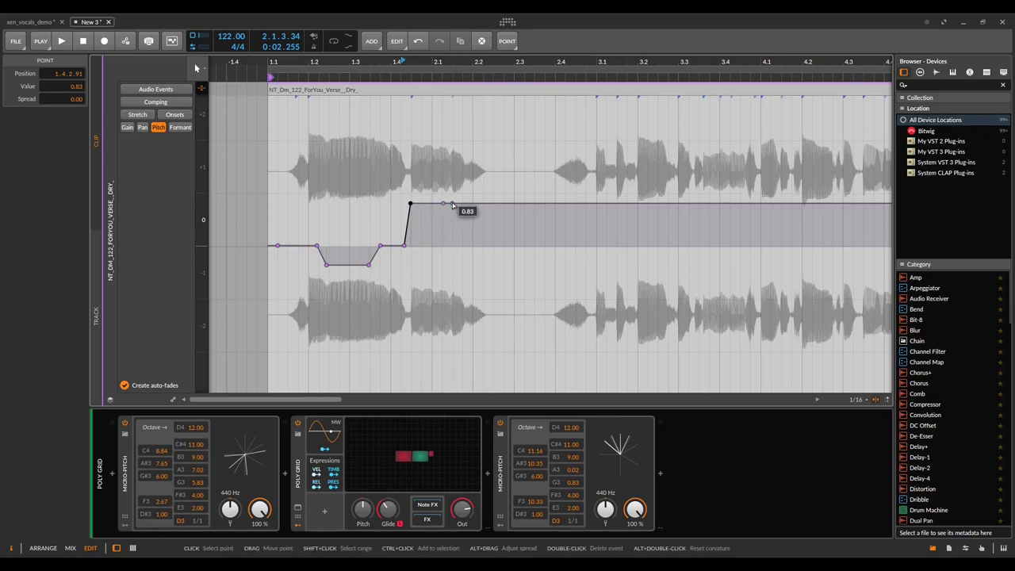
click(444, 204)
drag(452, 204, 452, 245)
Bring bars 2.3–5.1 into view and play from around bar 2.4
drag(588, 62, 352, 66)
click(315, 67)
key(space)
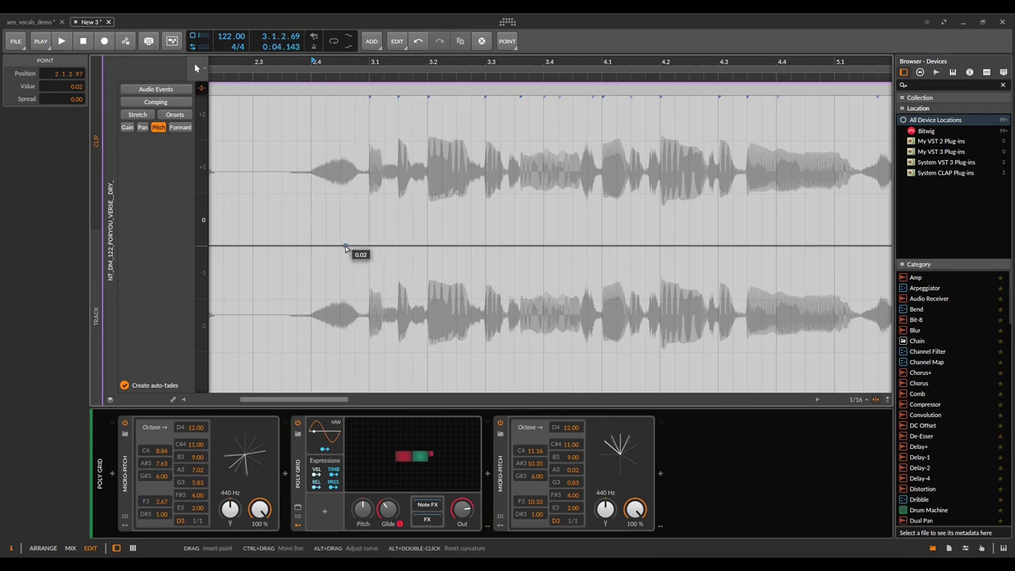
Raise the pitch to 0.83 before bar 3.1, then drop it back to 0.02, auditioning it
drag(353, 246, 354, 203)
click(361, 60)
key(space)
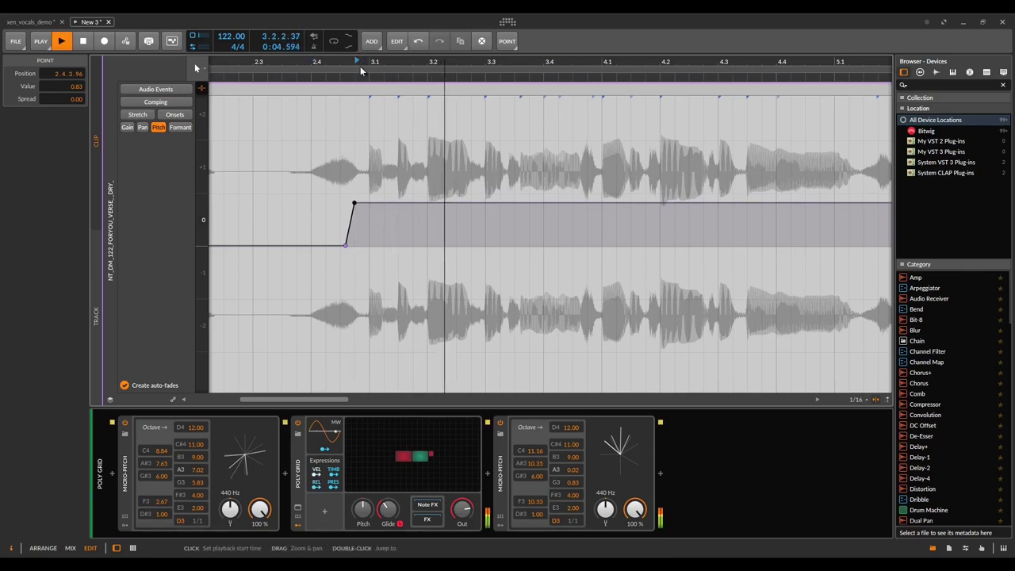
click(396, 203)
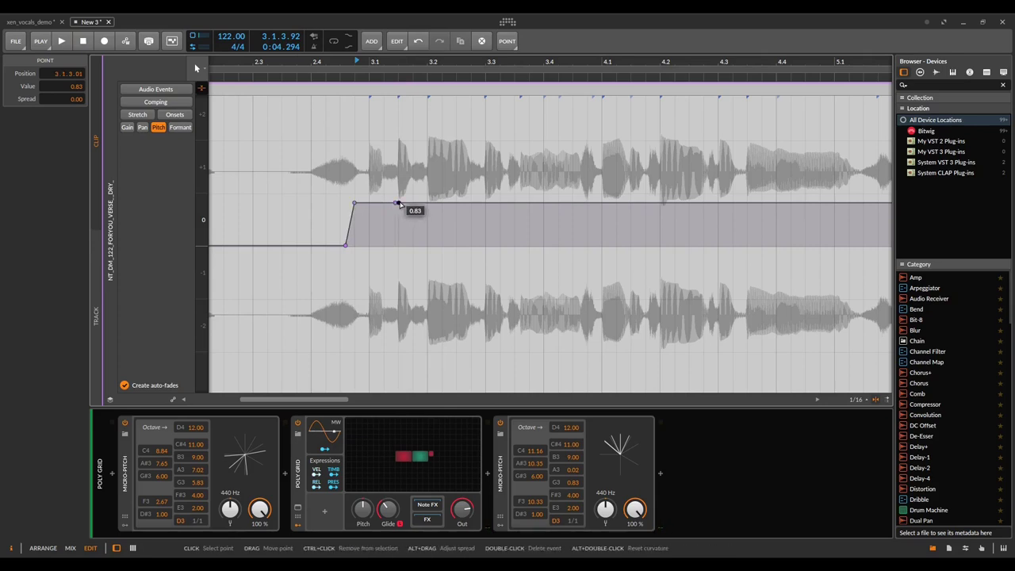
drag(398, 204, 398, 245)
key(space)
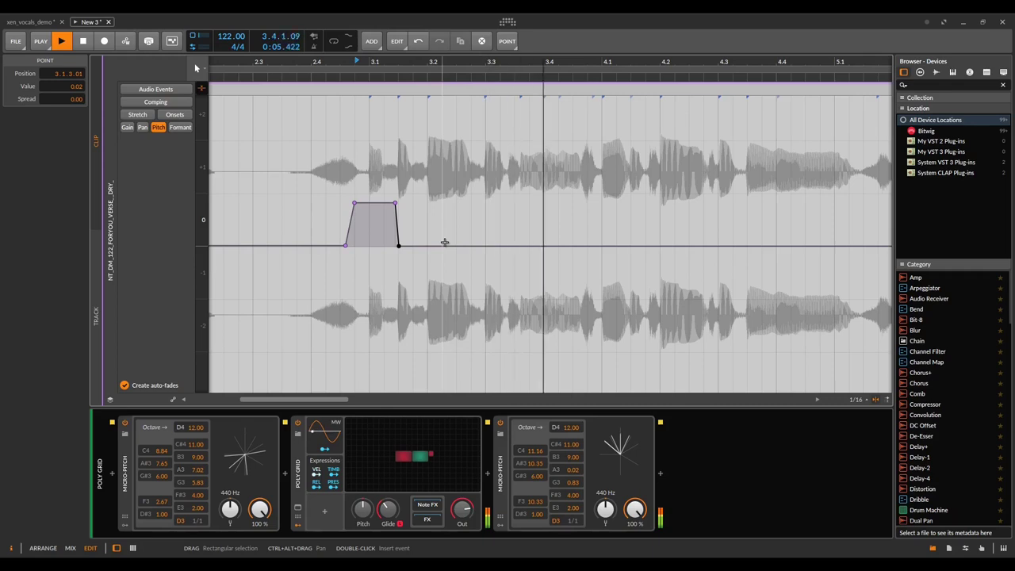
key(space)
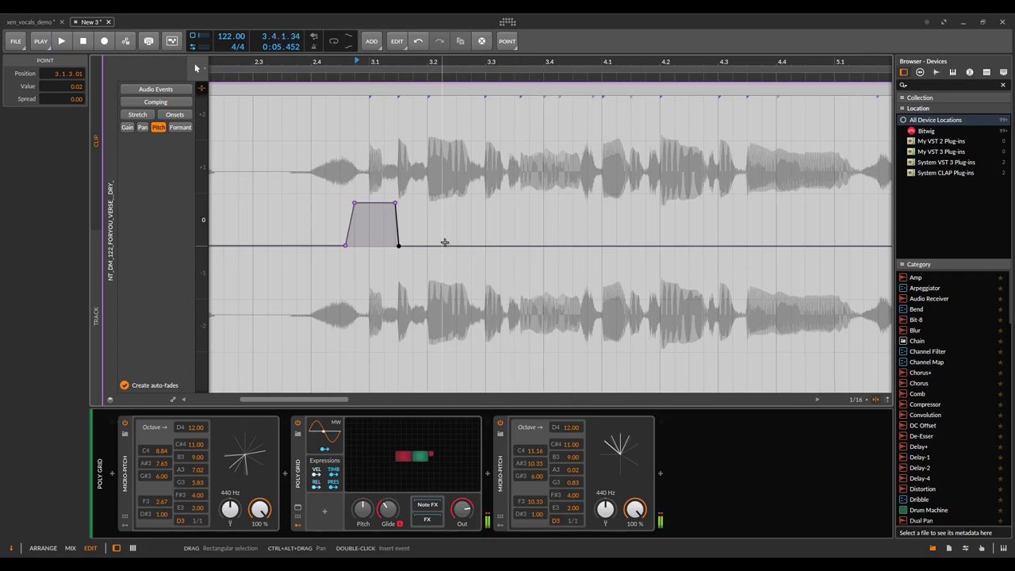
Insert pitch points near bar 3.3.3 at 0.00 and zoom out to see more vocal
click(475, 65)
double_click(516, 247)
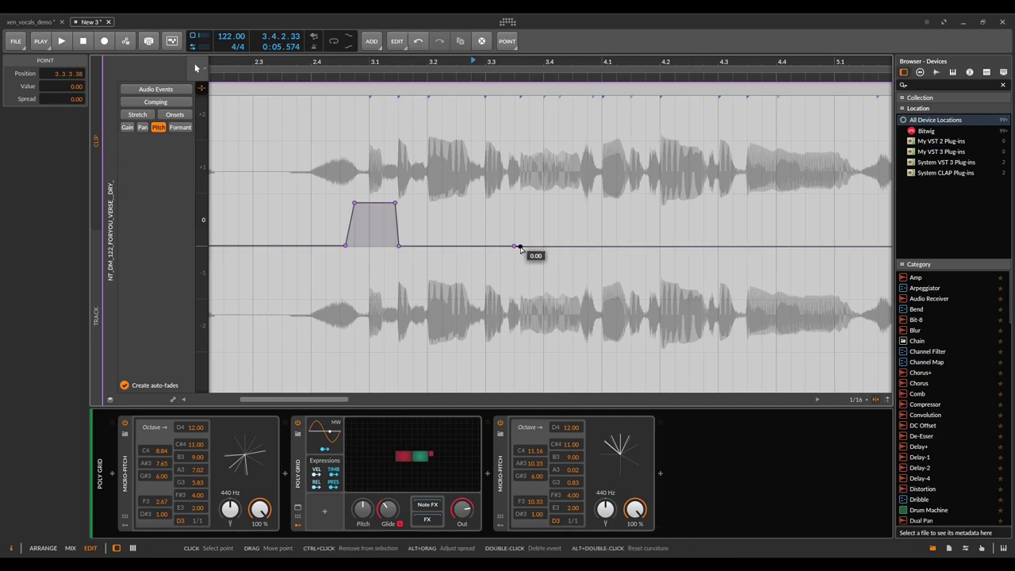
drag(556, 68, 416, 72)
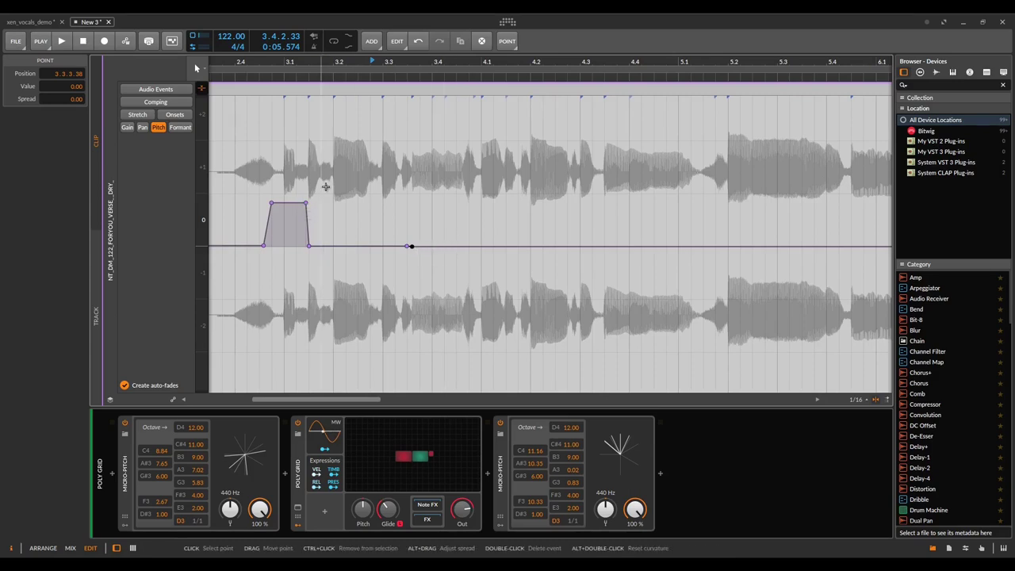
Try an upward pitch ramp after bar 3.3, remove it, and audition the flat pitch
drag(461, 247, 467, 220)
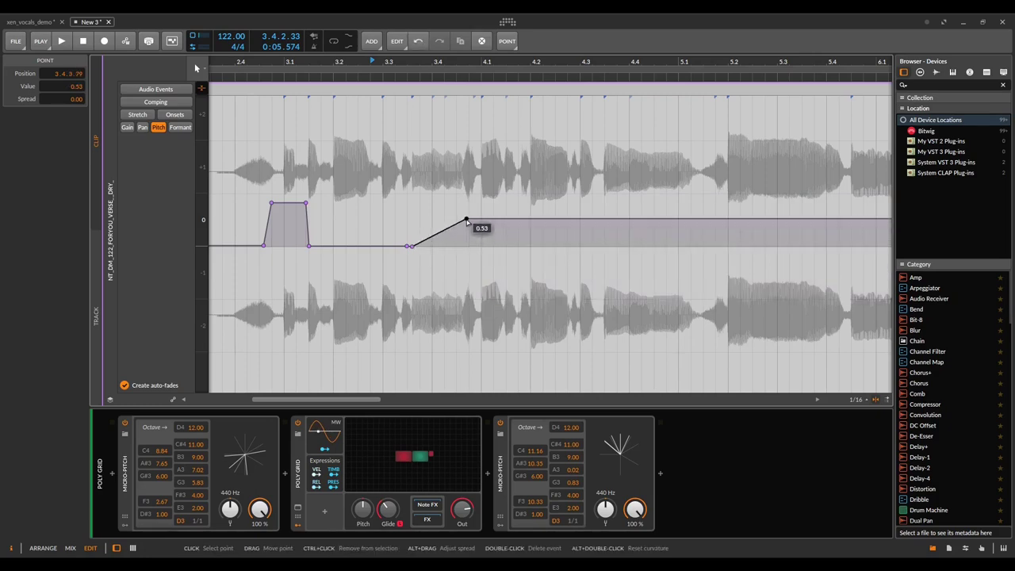
double_click(467, 221)
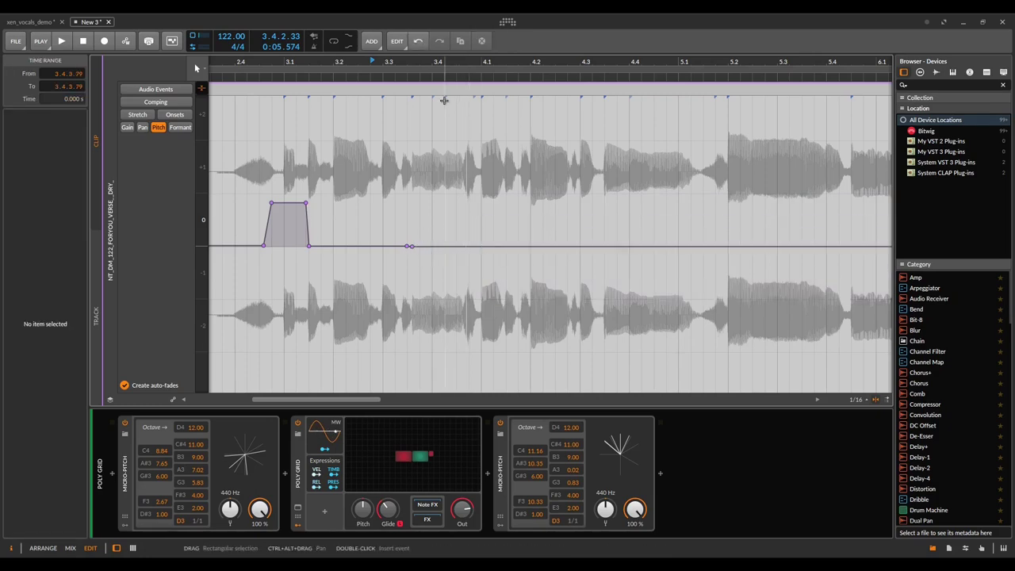
key(space)
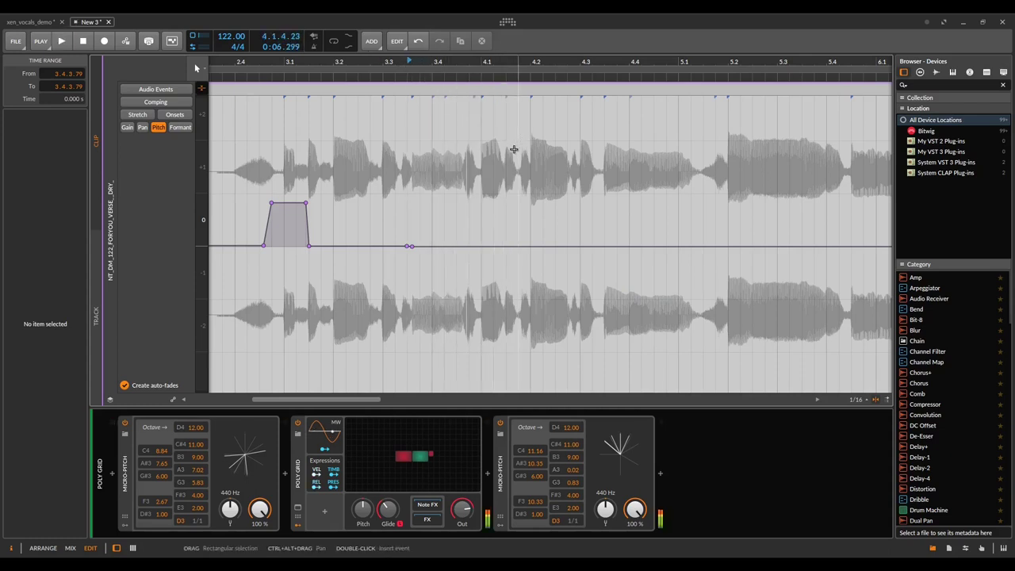
key(space)
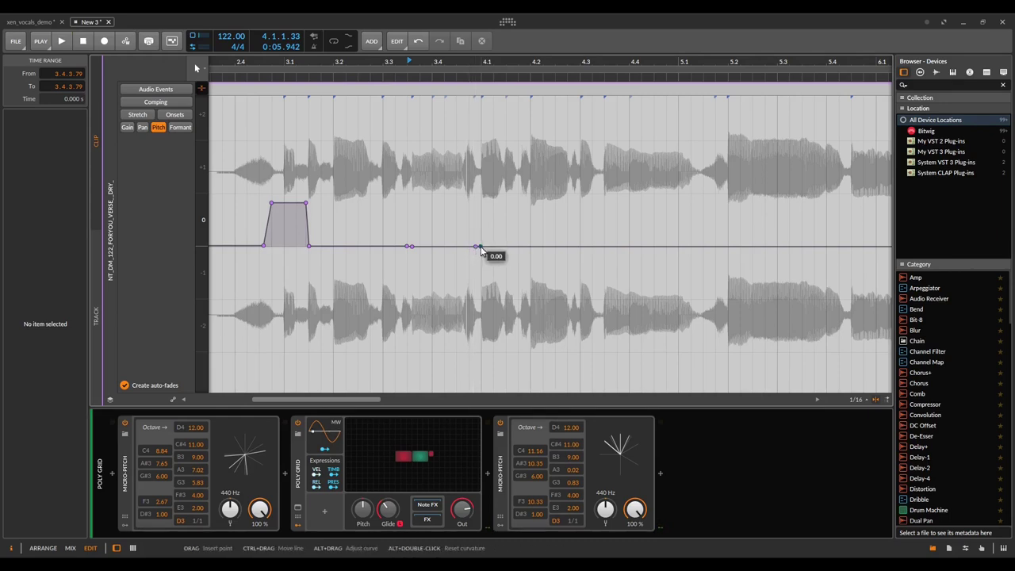
Add a short pitch bump up to 1.00 after bar 4.1 that falls back down
double_click(476, 246)
drag(476, 247, 481, 203)
key(space)
key(space)
key(space)
key(space)
key(space)
key(space)
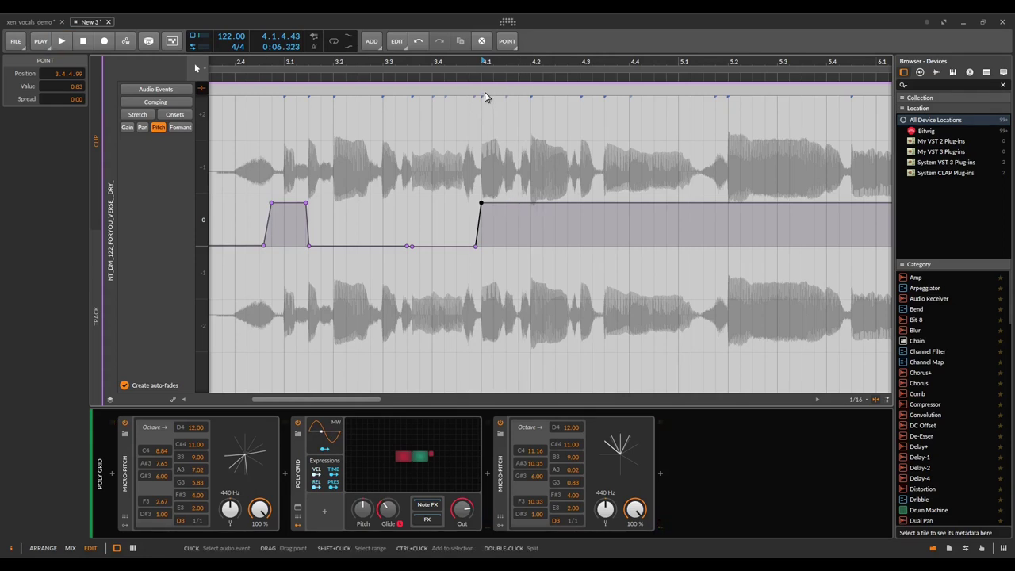
key(space)
key(space)
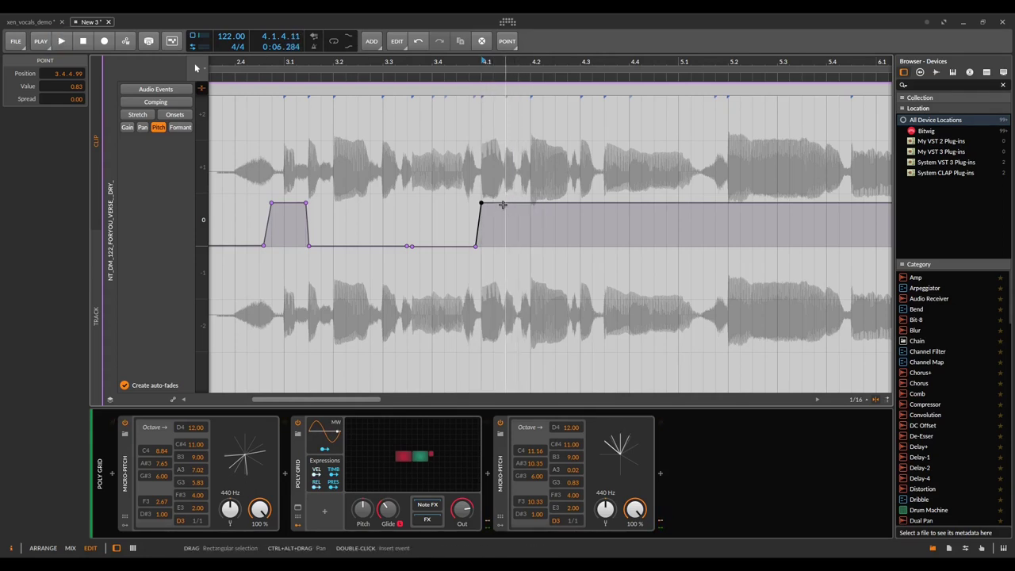
double_click(503, 204)
drag(503, 204, 507, 247)
key(space)
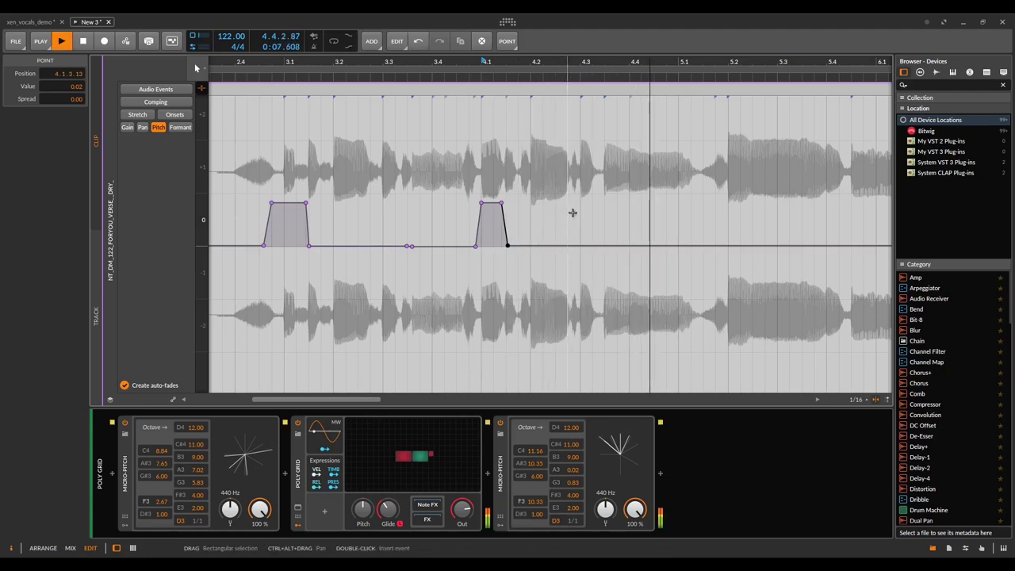
key(space)
key(space)
Dip the pitch to -0.33 around bar 4.3.2, then bring it back to 0.00
click(594, 242)
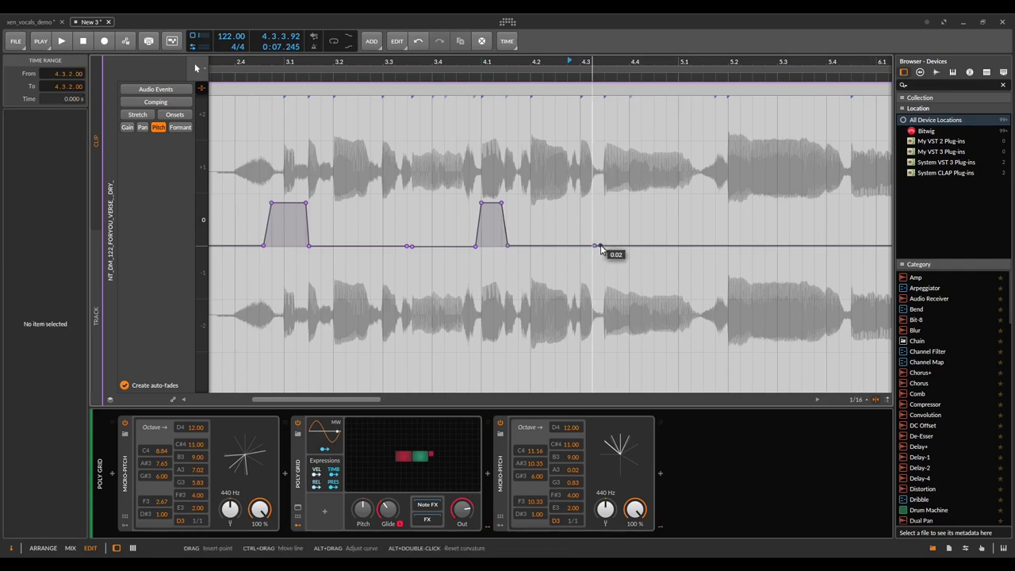
click(595, 246)
drag(600, 249, 603, 264)
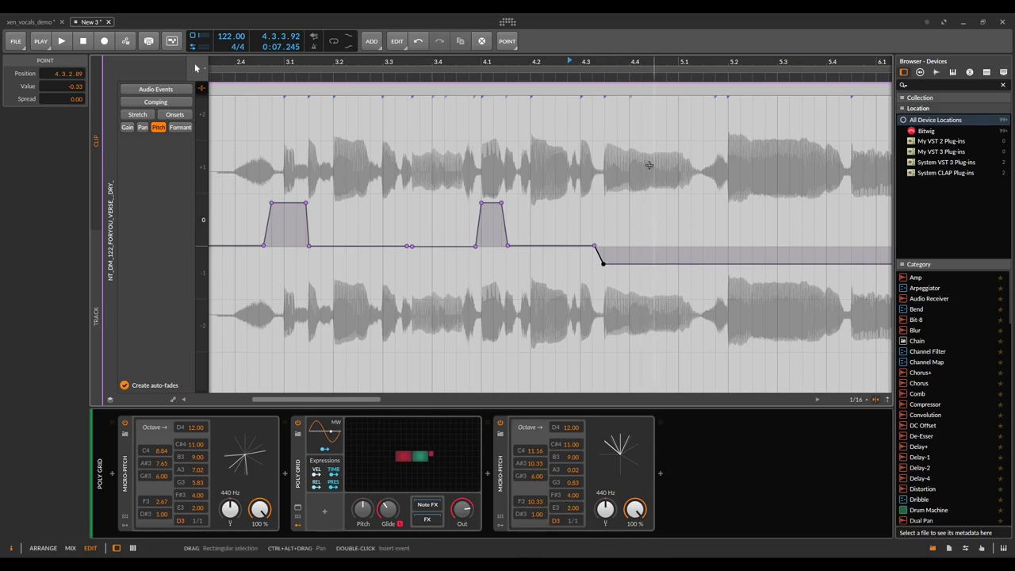
key(space)
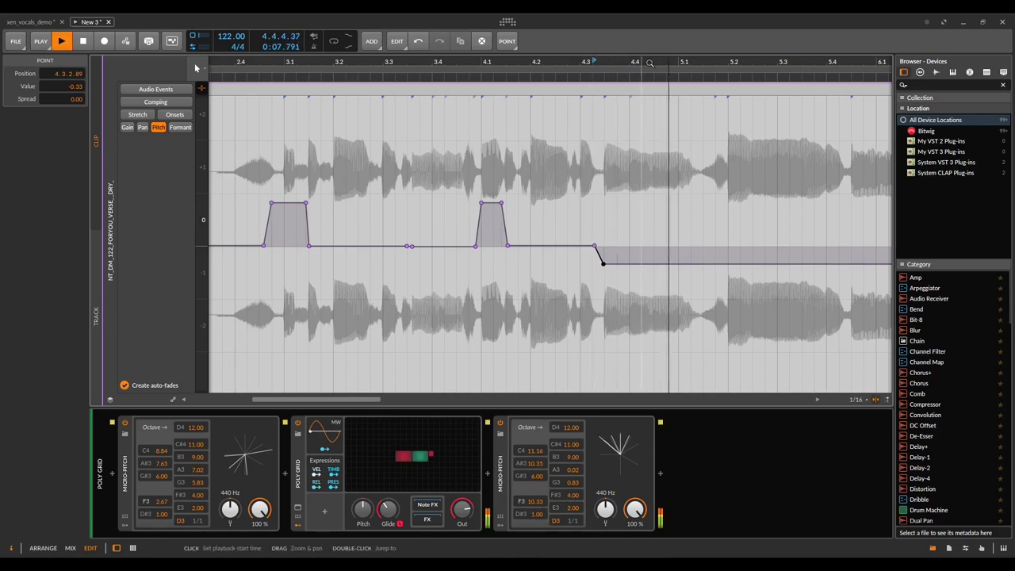
key(space)
key(space)
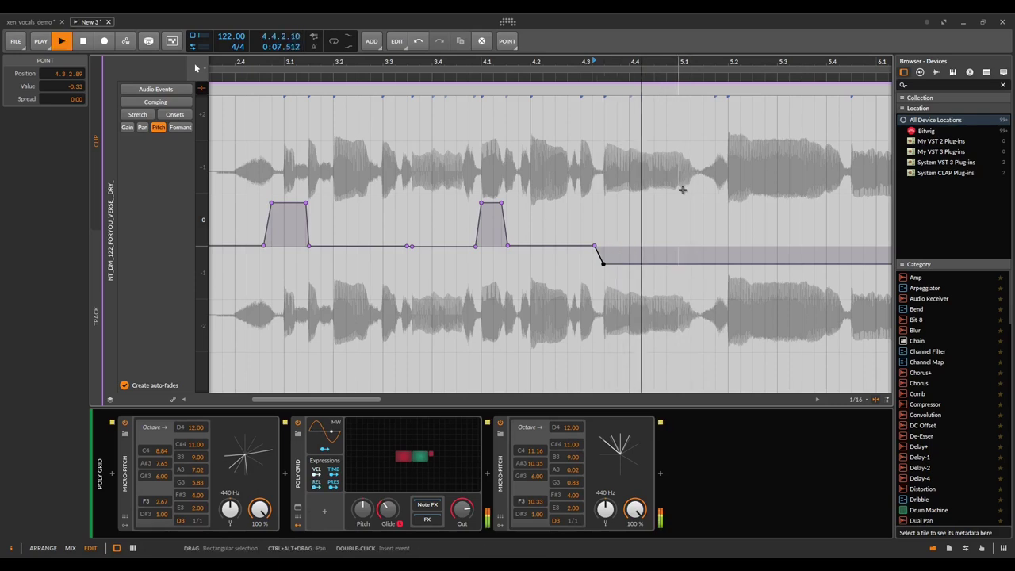
key(space)
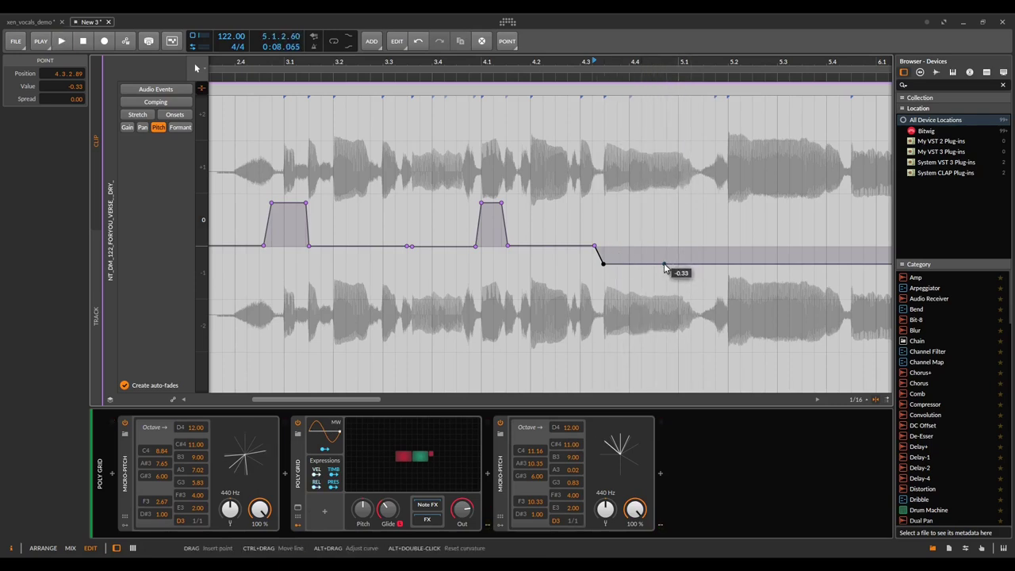
drag(665, 264, 665, 249)
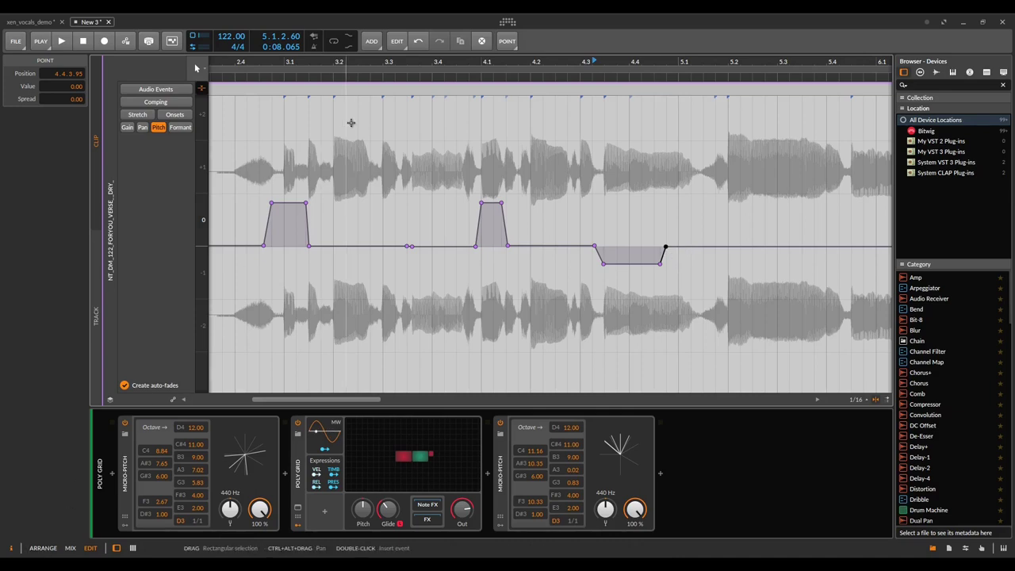
Zoom out the clip editor, play the New 3 arrangement with the pitch-automated vocal, then stop
scroll(320, 351, down, 5)
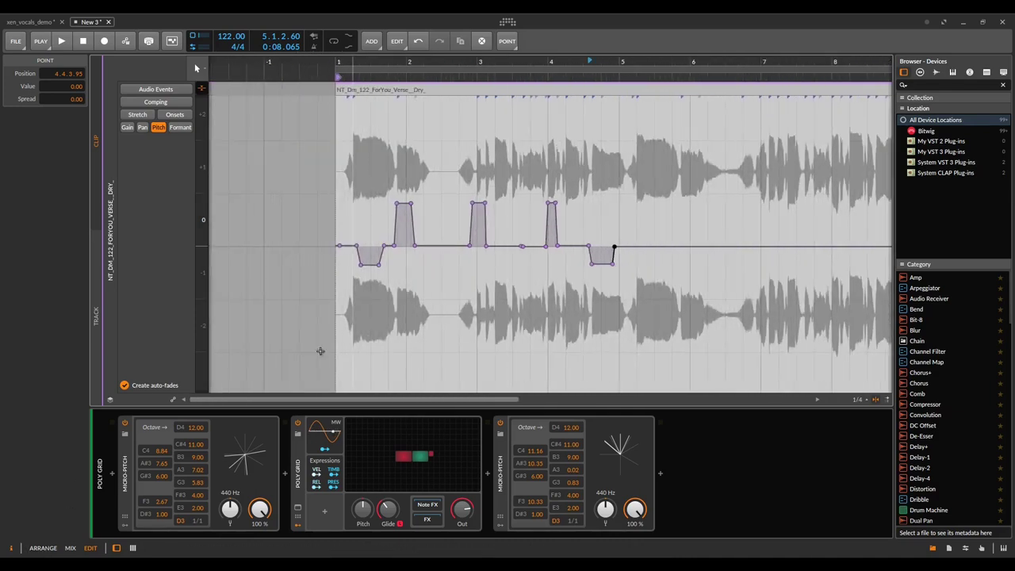
key(alt+1)
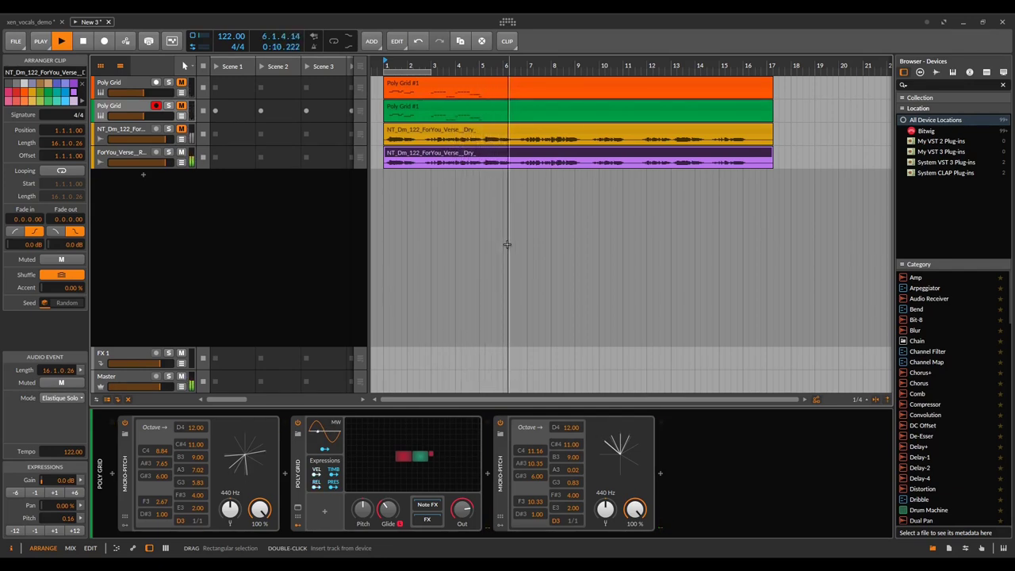
key(space)
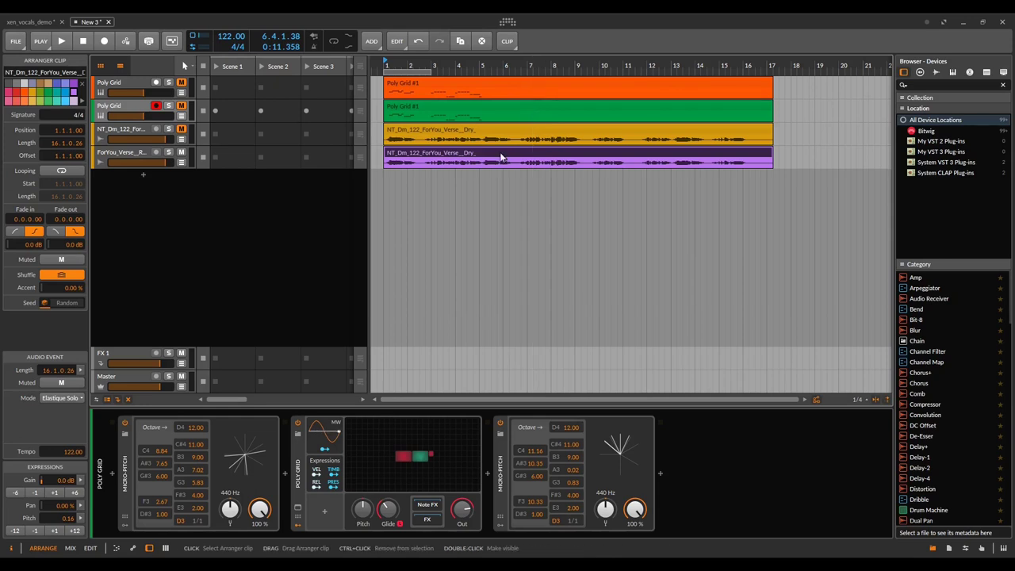
key(space)
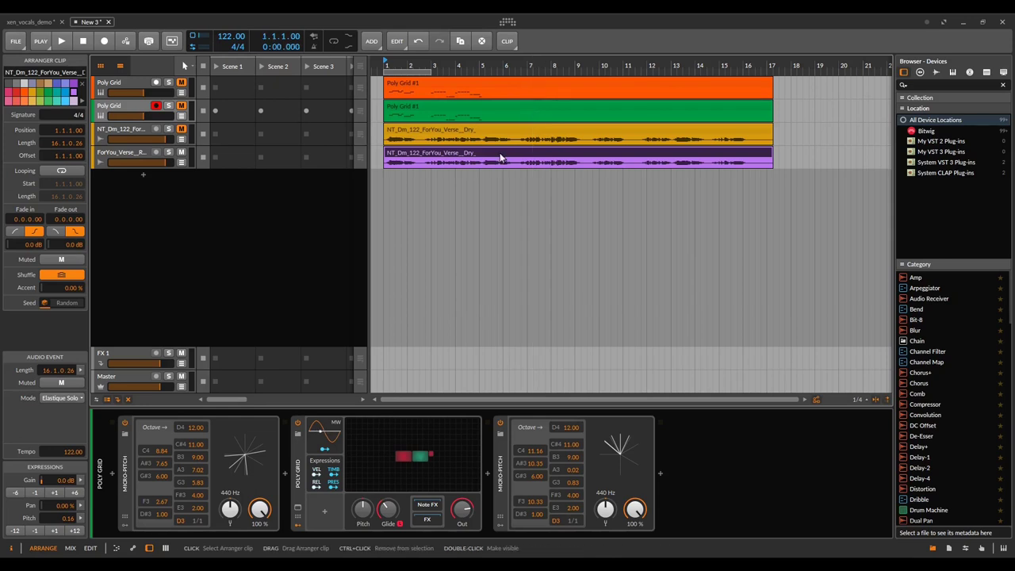
Switch to xen_vocals_demo, activate its audio engine, and play the verse from bar 5
click(25, 23)
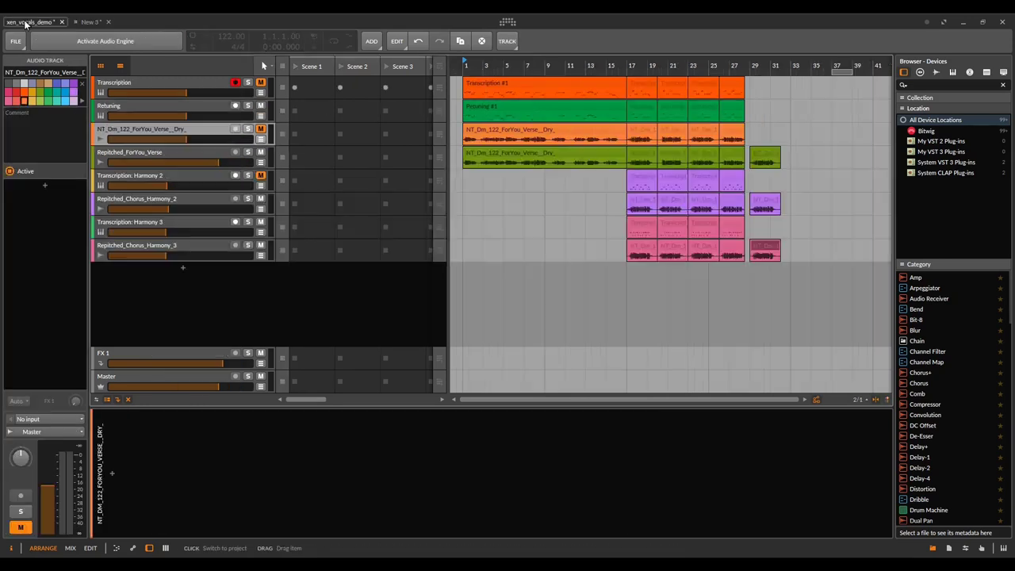
click(106, 41)
drag(515, 67, 539, 65)
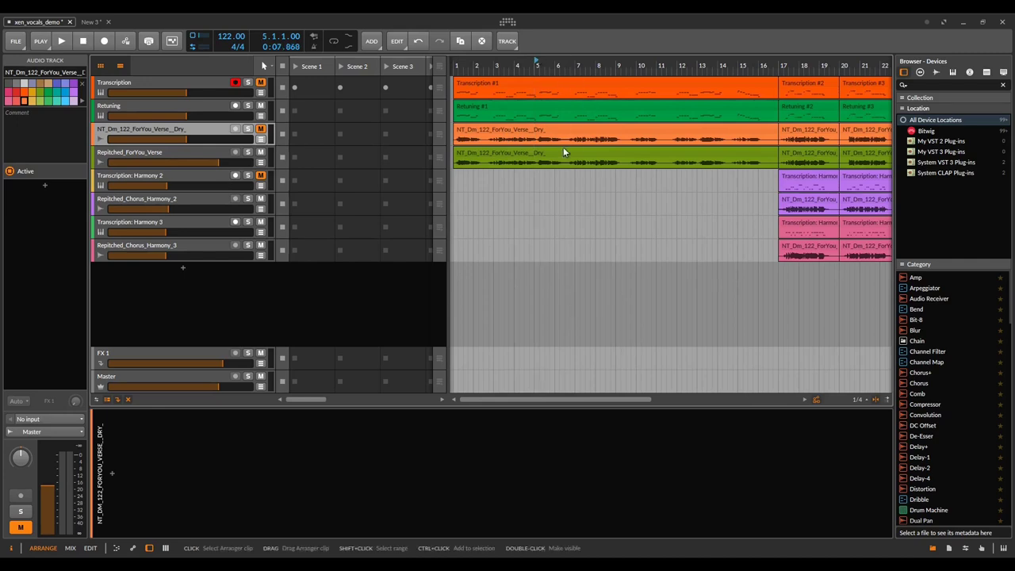
key(space)
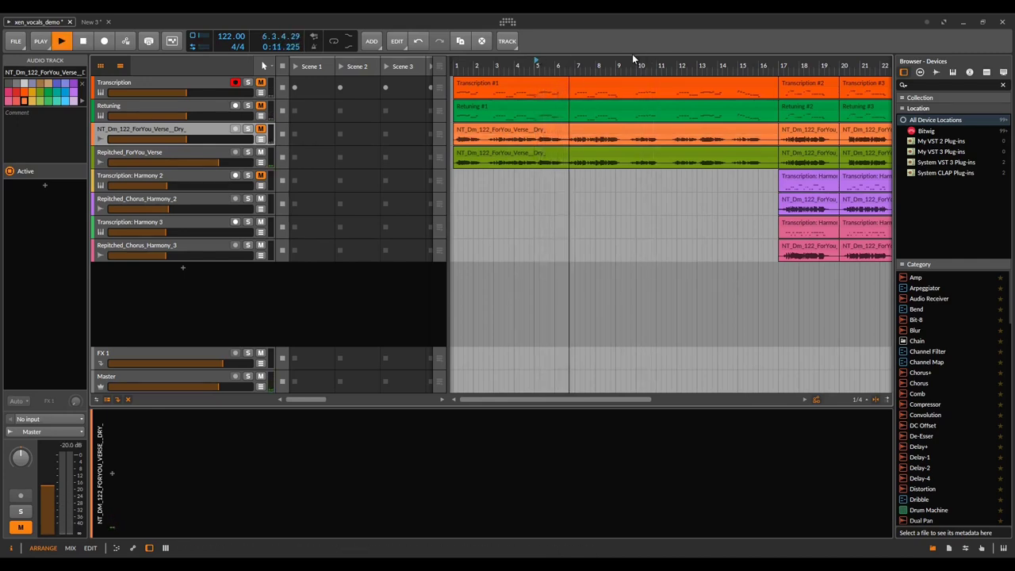
drag(632, 57, 548, 66)
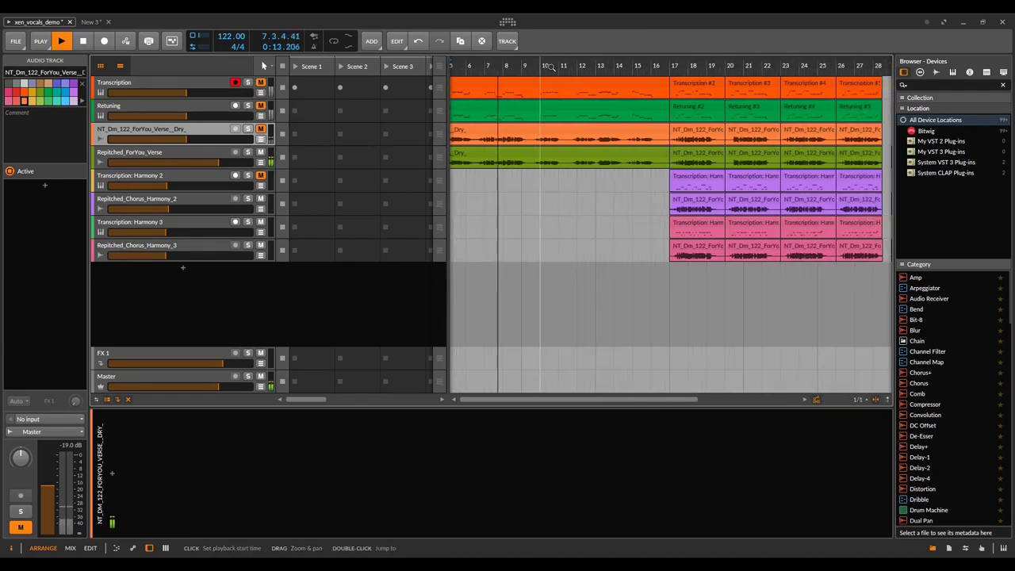
key(space)
Play the chorus from bar 16, selecting the Harmony 2 and Harmony 3 transcription and audio clips
click(662, 66)
drag(697, 67, 555, 87)
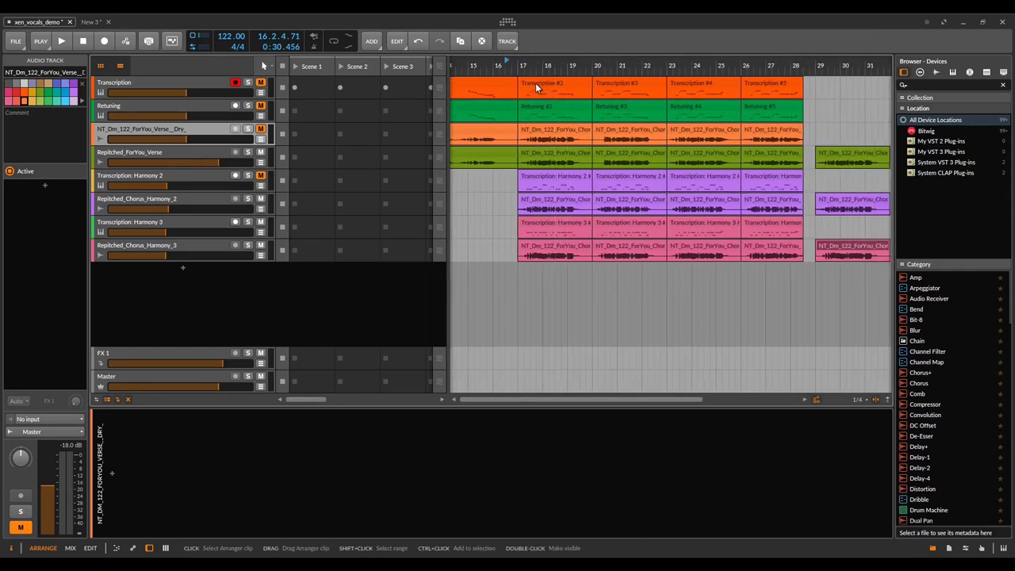
click(548, 173)
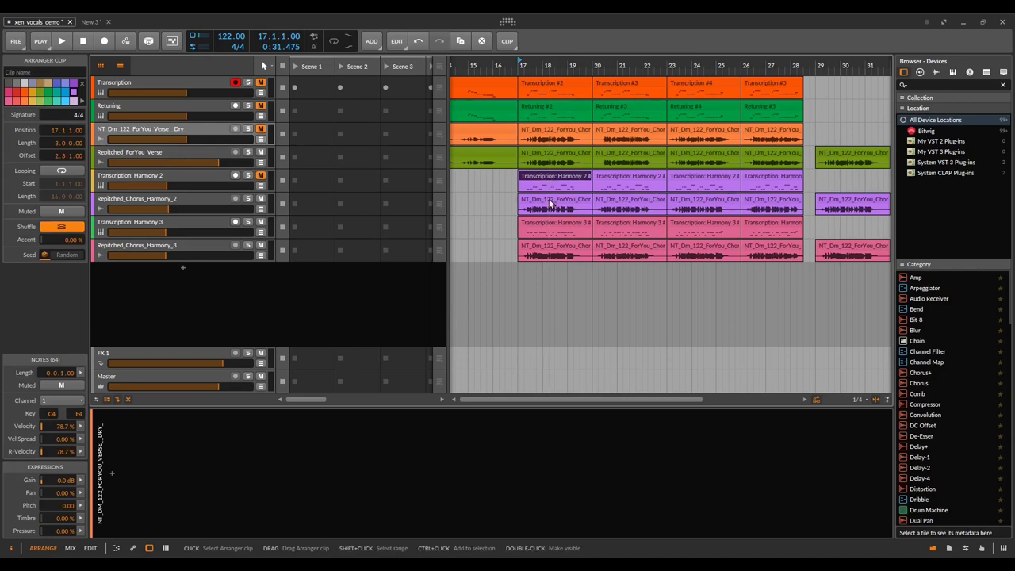
click(549, 198)
click(558, 223)
click(557, 246)
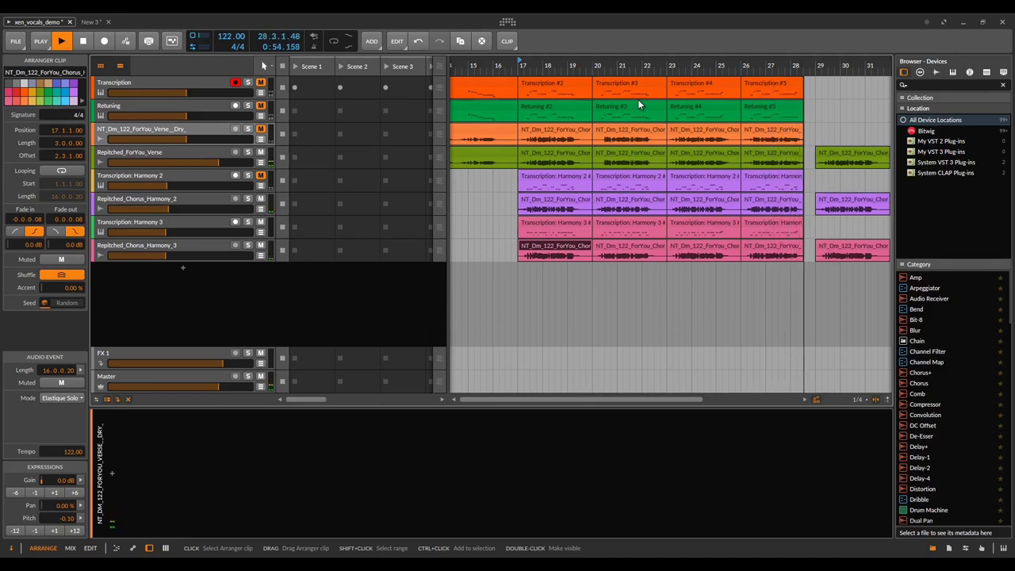
key(space)
Play the final clips at bars 29–31, zoom out, and show the Retuning track's device chain
drag(867, 63, 666, 65)
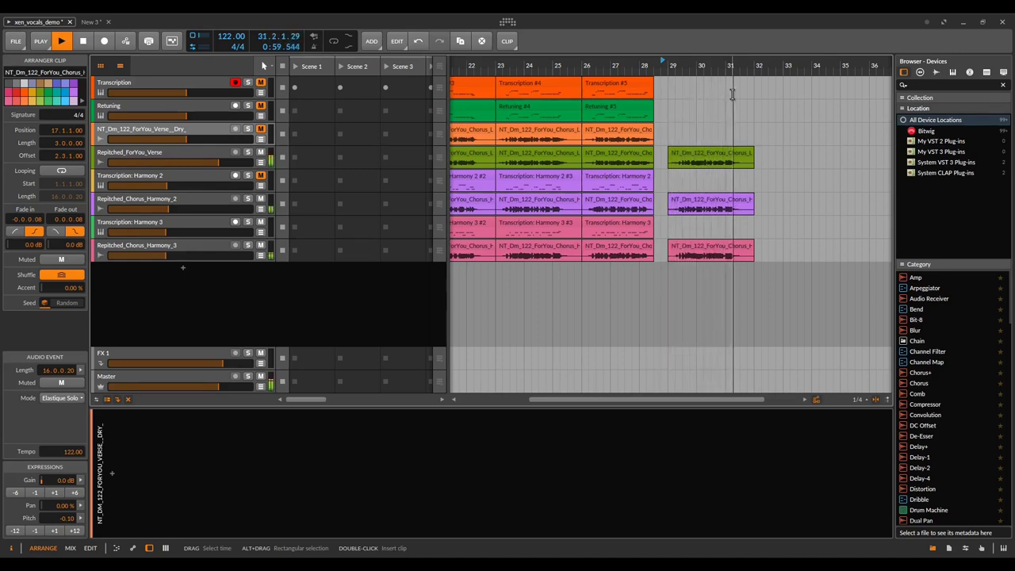
key(space)
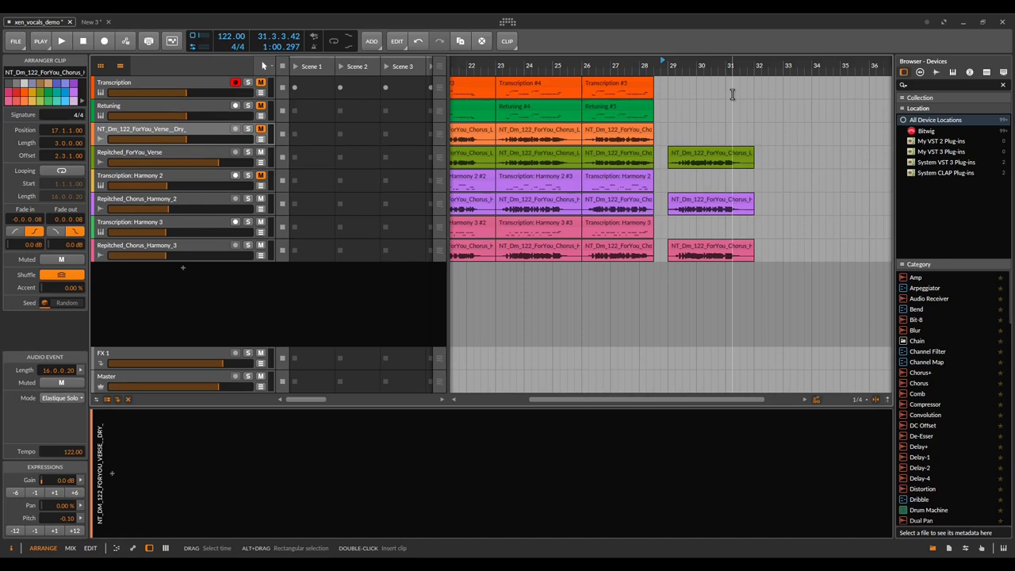
drag(690, 67, 707, 47)
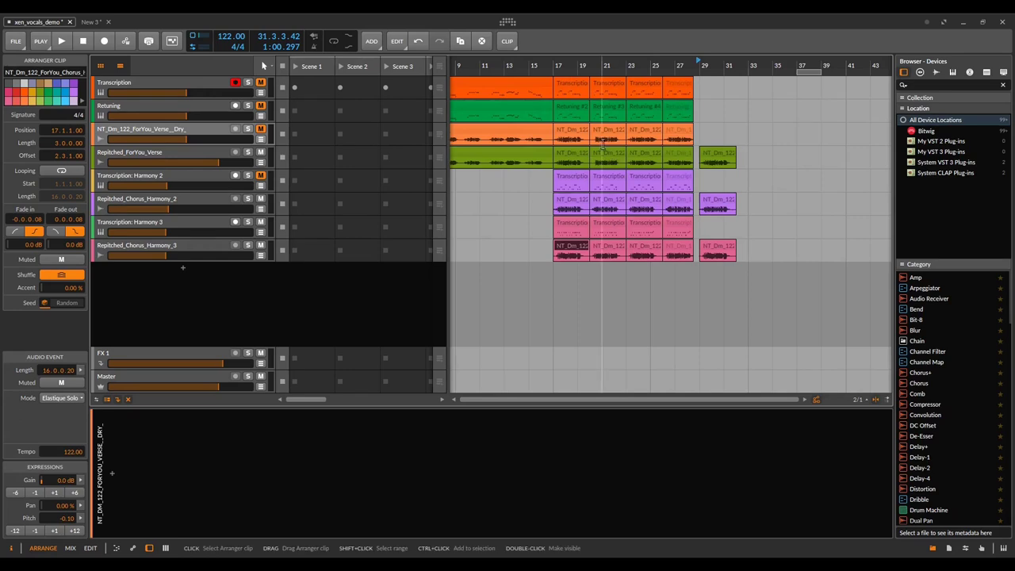
click(156, 103)
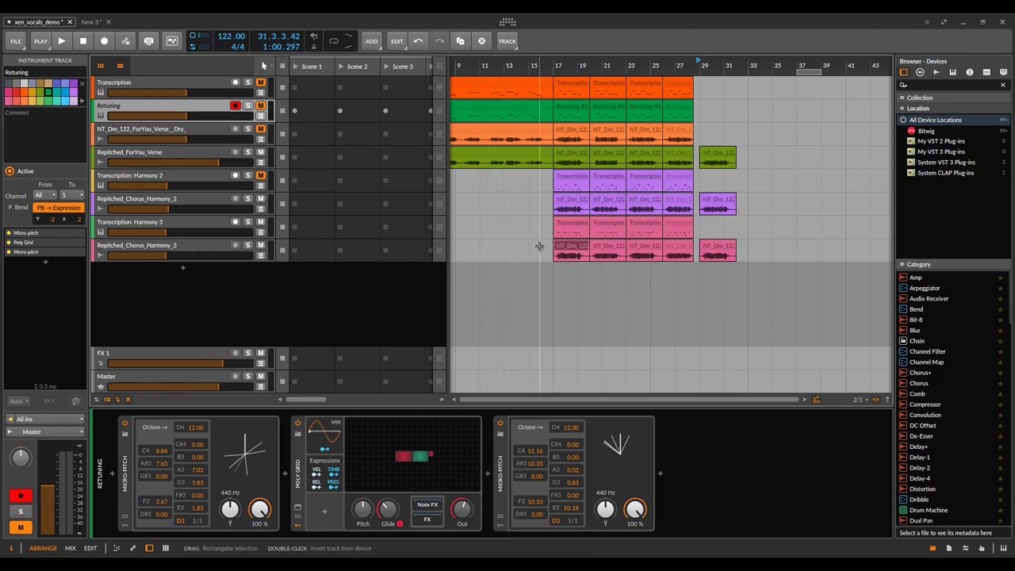
drag(714, 65, 619, 137)
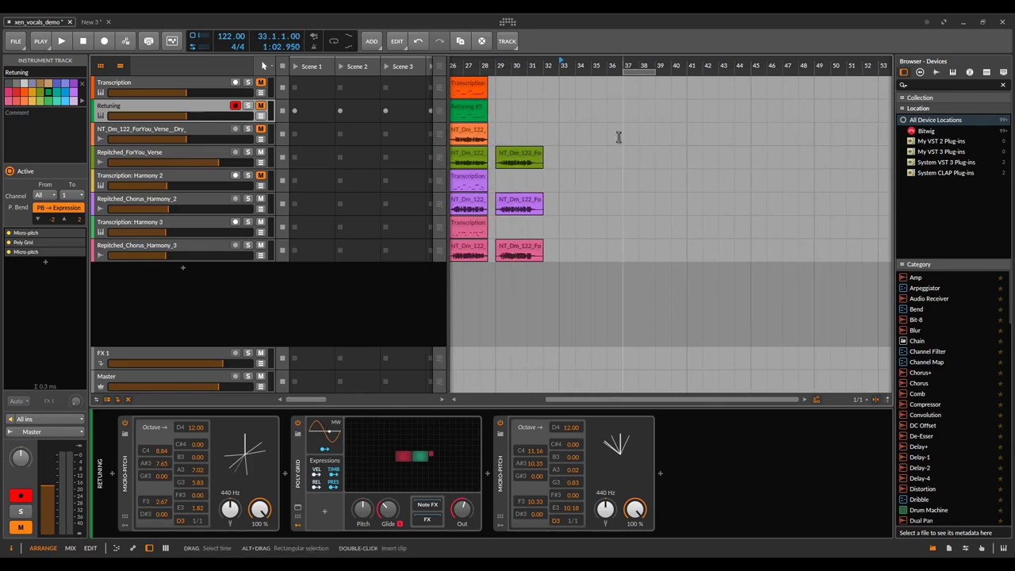